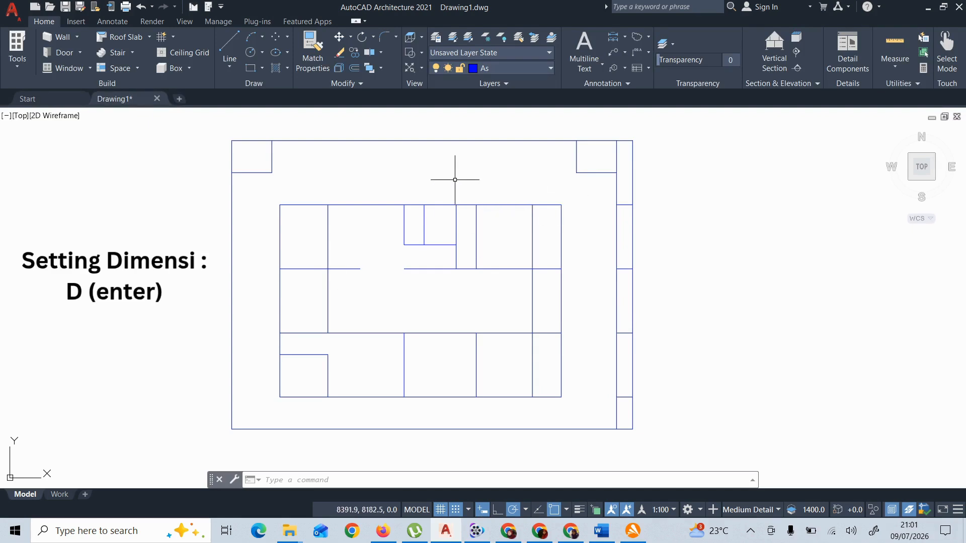
- Create a new dimension style named Skala 100 based on the Standard style
{"action": "type", "text": "D"}
{"action": "key", "text": "Return"}
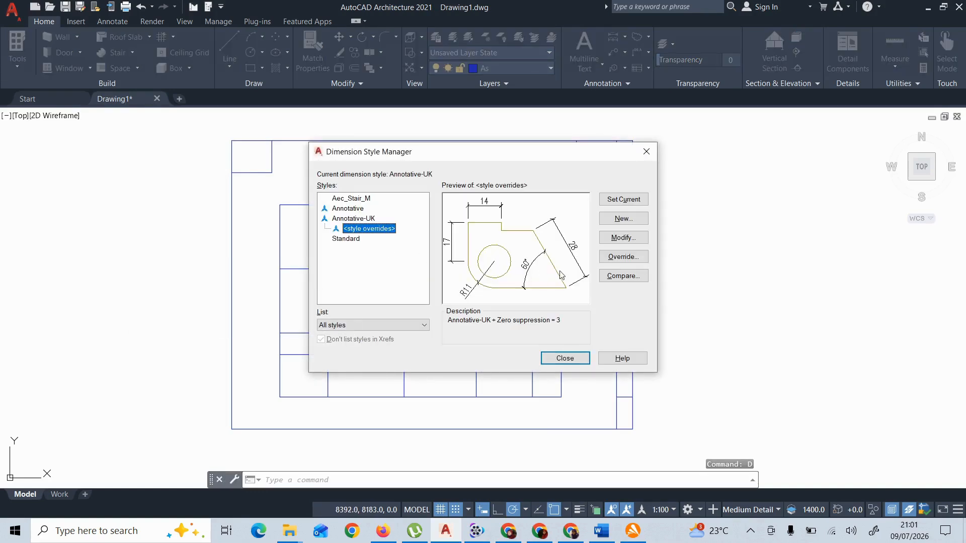
{"action": "left_click", "coordinate": [352, 241]}
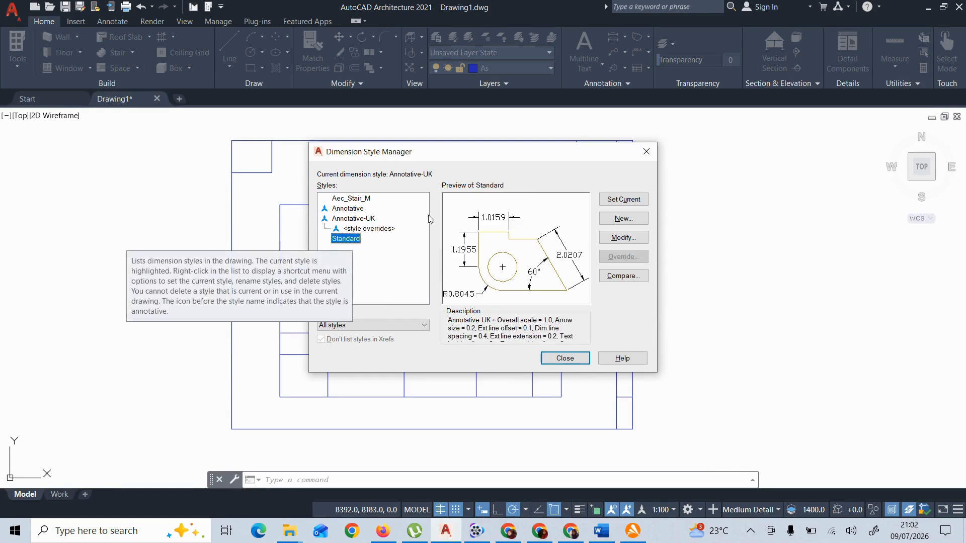
{"action": "left_click", "coordinate": [624, 219]}
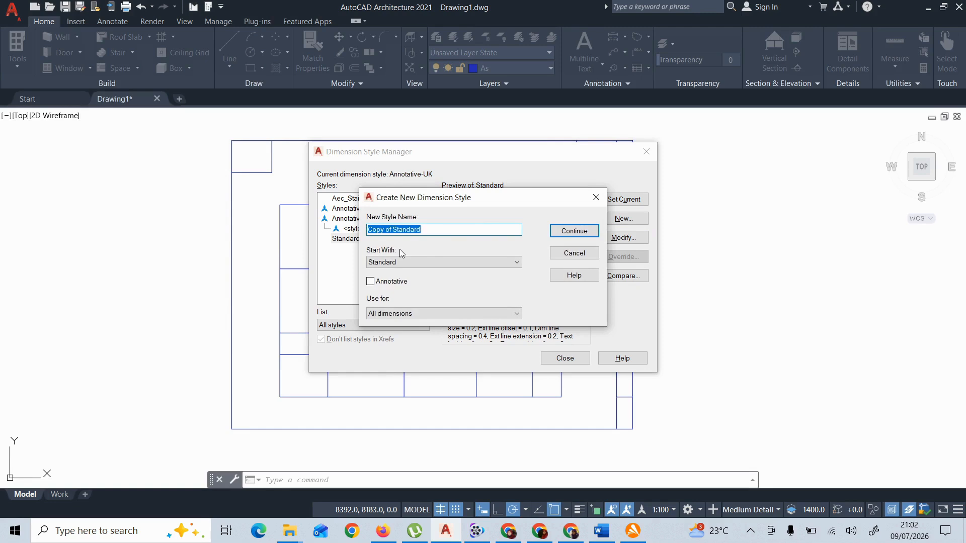
{"action": "type", "text": "SK"}
{"action": "left_click", "coordinate": [576, 233]}
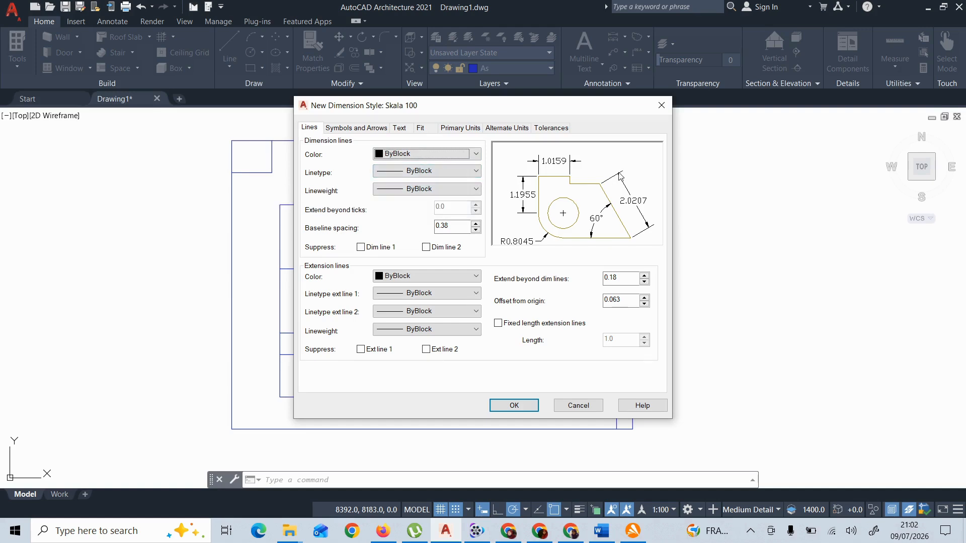
{"action": "left_click", "coordinate": [466, 173]}
{"action": "left_click", "coordinate": [463, 174]}
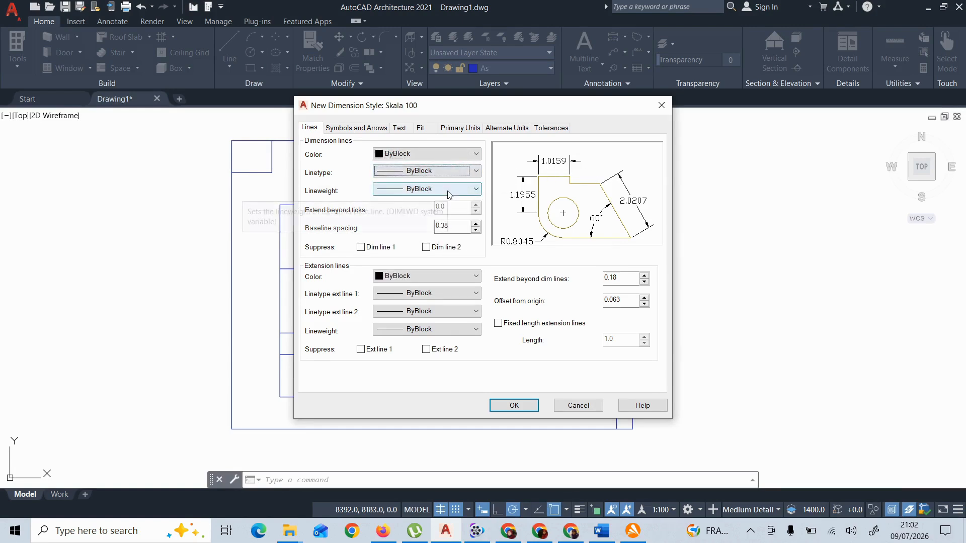
{"action": "left_click", "coordinate": [450, 190]}
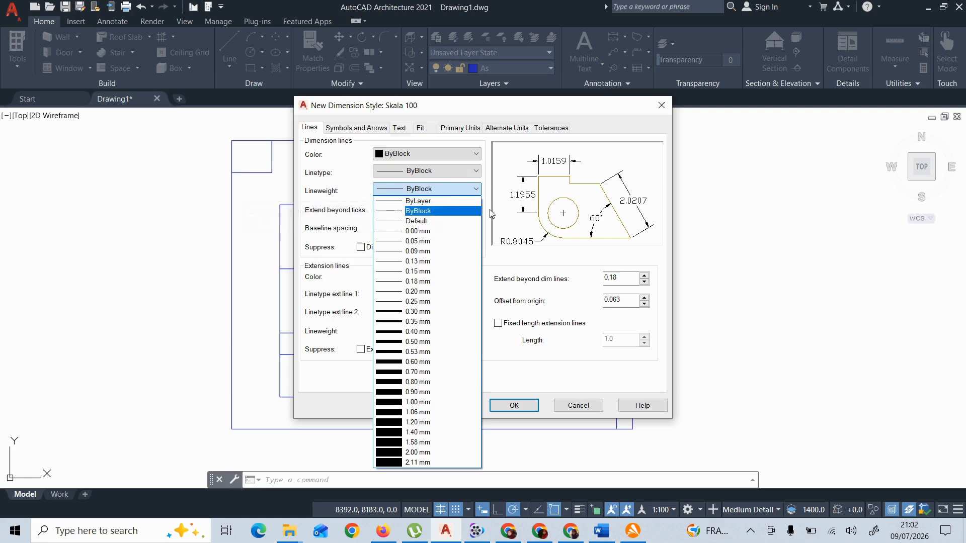
{"action": "left_click", "coordinate": [574, 263]}
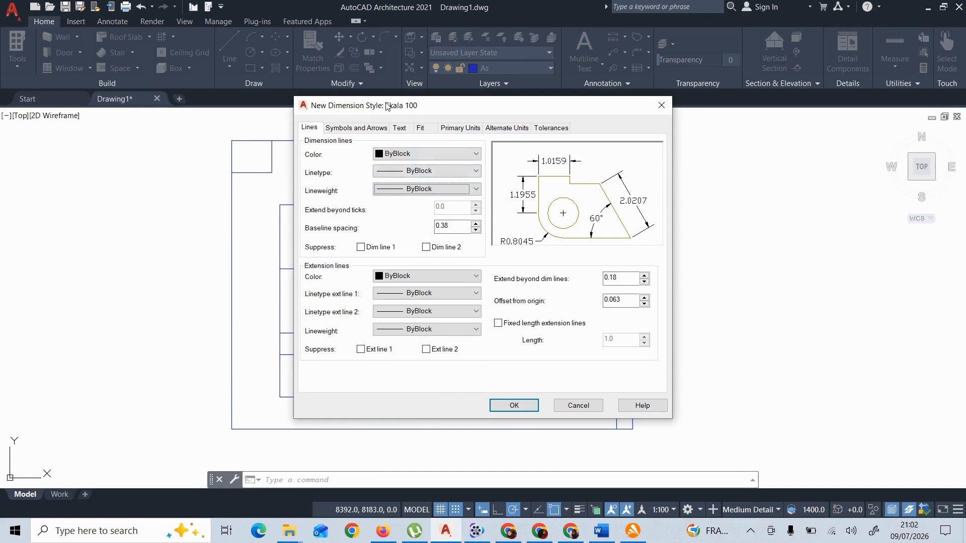
- Review the arrowhead types available for the style and check the dimension ends in the reference floor plan PDF in Firefox
{"action": "left_click", "coordinate": [369, 129]}
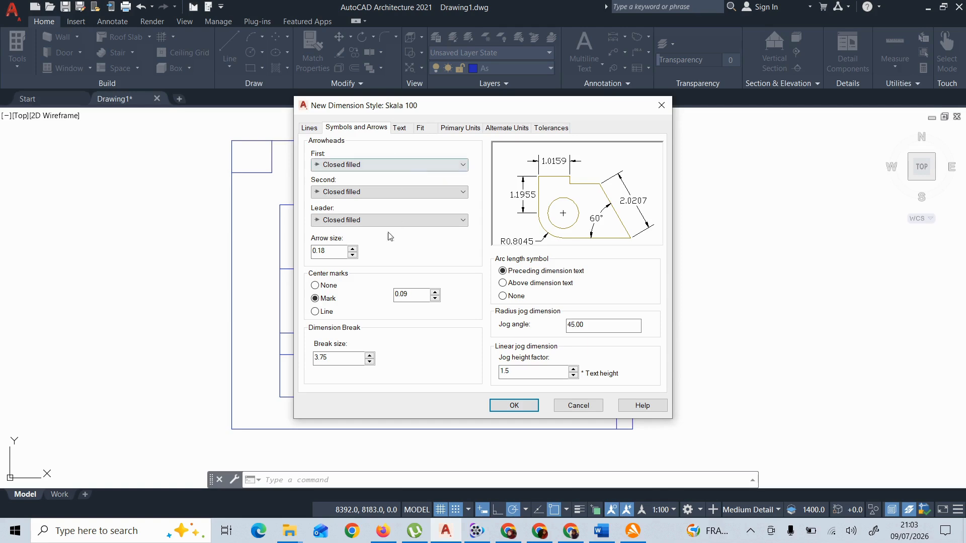
{"action": "left_click", "coordinate": [387, 192]}
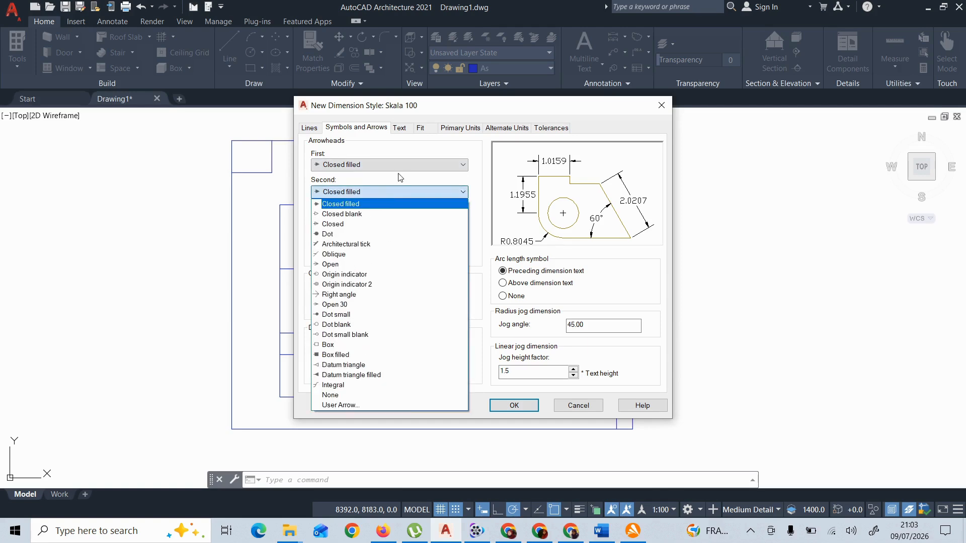
{"action": "left_click", "coordinate": [418, 156]}
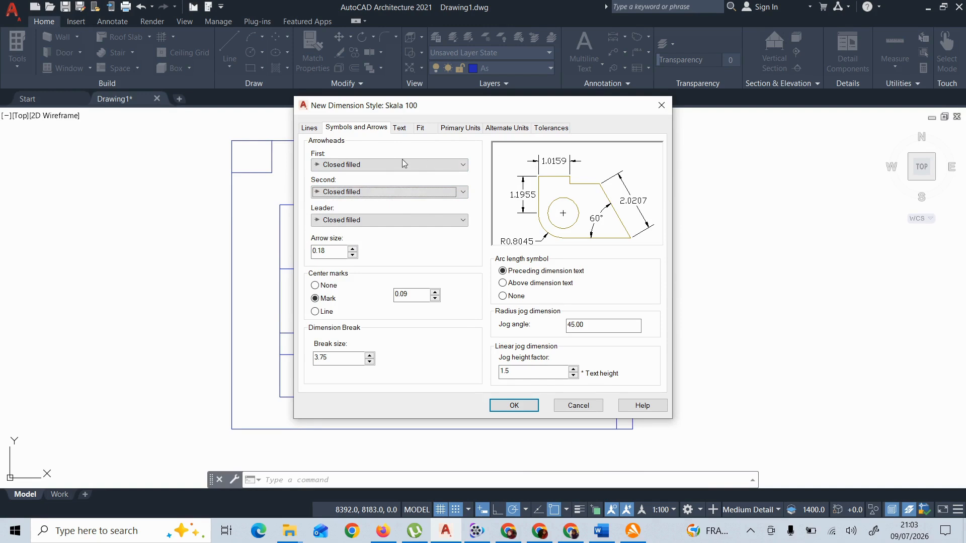
{"action": "left_click", "coordinate": [373, 165]}
{"action": "left_click", "coordinate": [373, 165]}
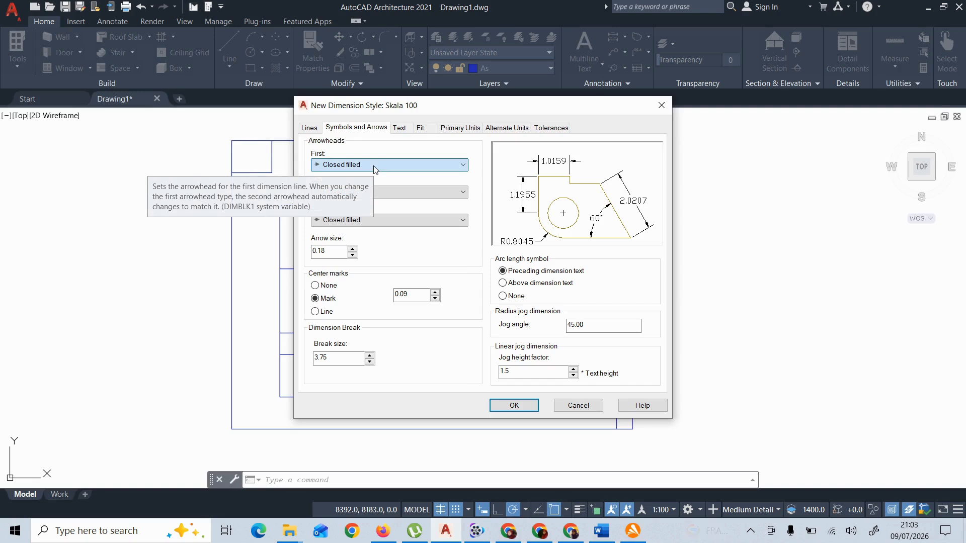
{"action": "left_click", "coordinate": [373, 165]}
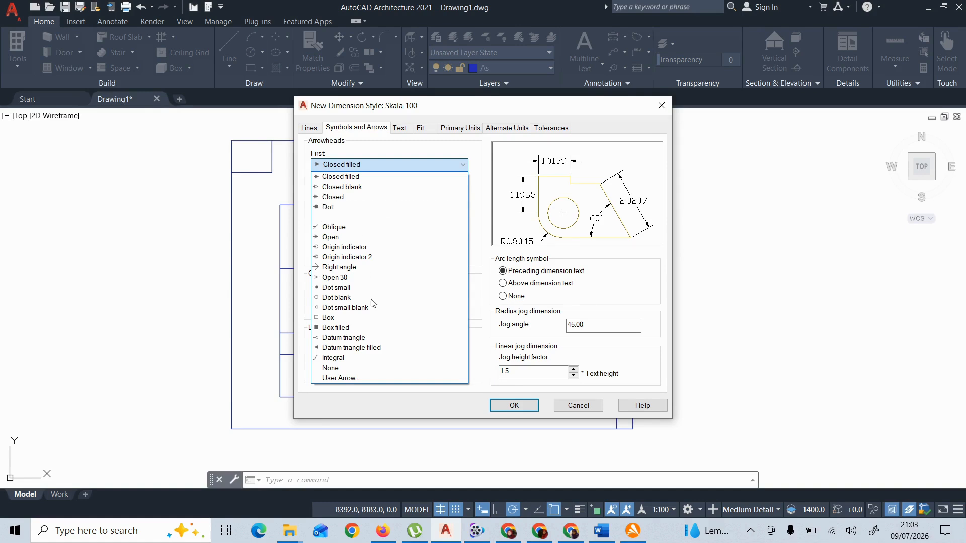
{"action": "left_click", "coordinate": [392, 537]}
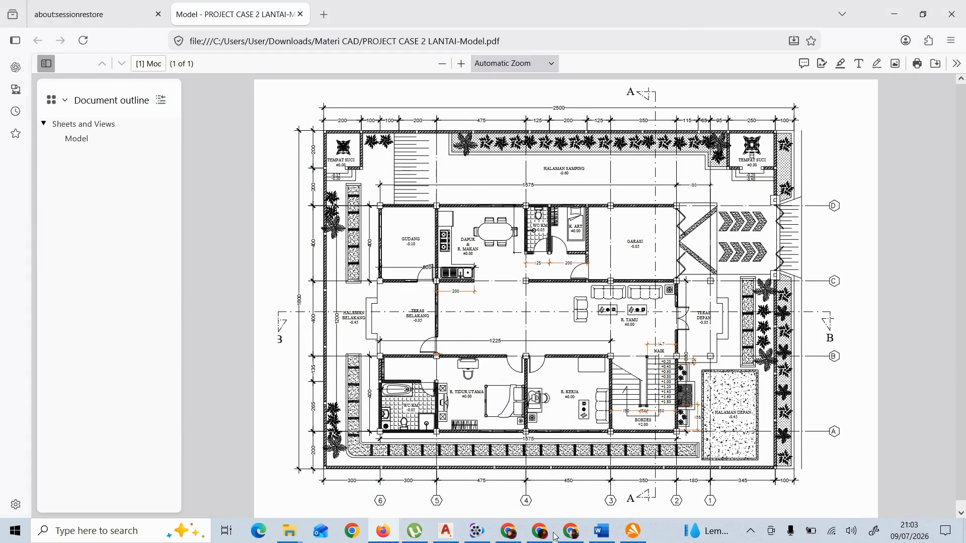
{"action": "left_click", "coordinate": [457, 536]}
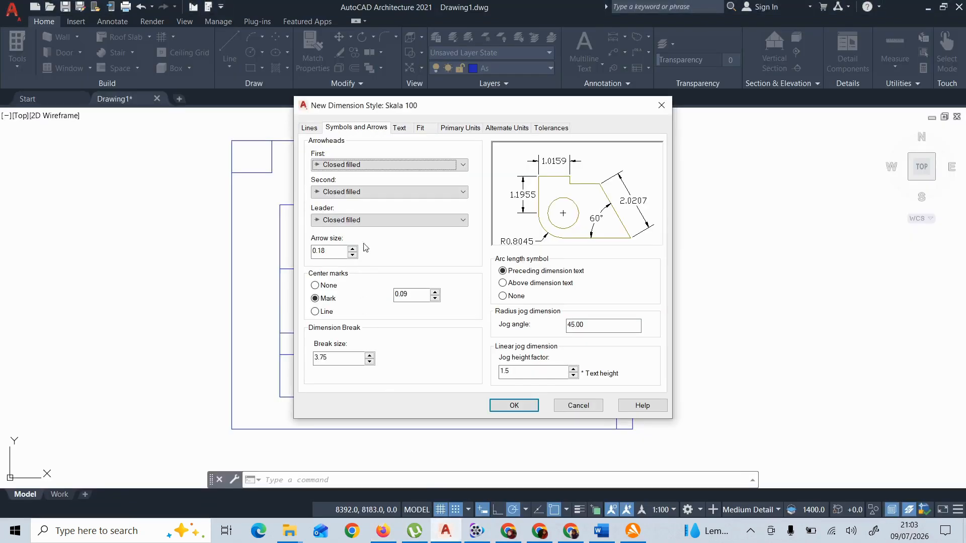
- Set the first and second arrowheads of the dimension style to Architectural tick
{"action": "left_click", "coordinate": [390, 166]}
{"action": "left_click", "coordinate": [391, 166]}
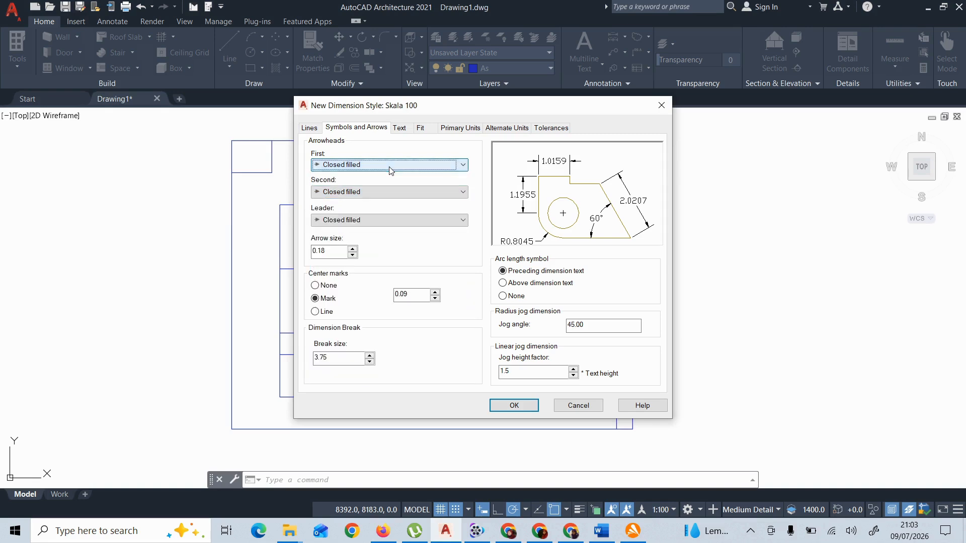
{"action": "left_click", "coordinate": [389, 166]}
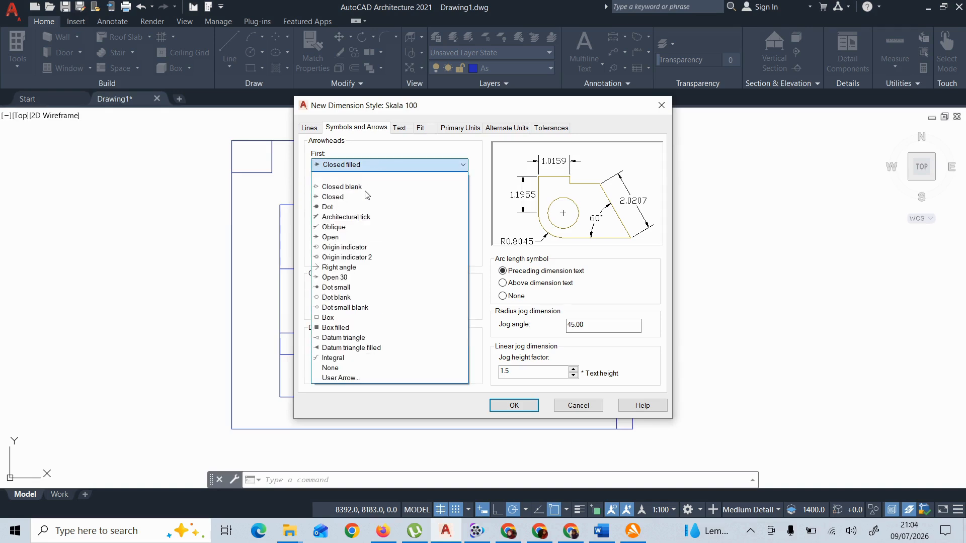
{"action": "left_click", "coordinate": [357, 220]}
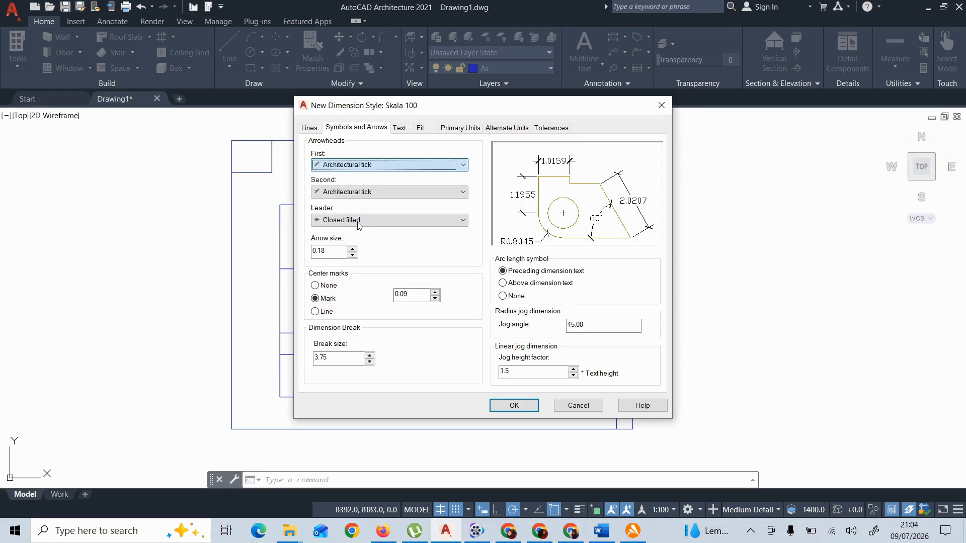
{"action": "left_click", "coordinate": [365, 196]}
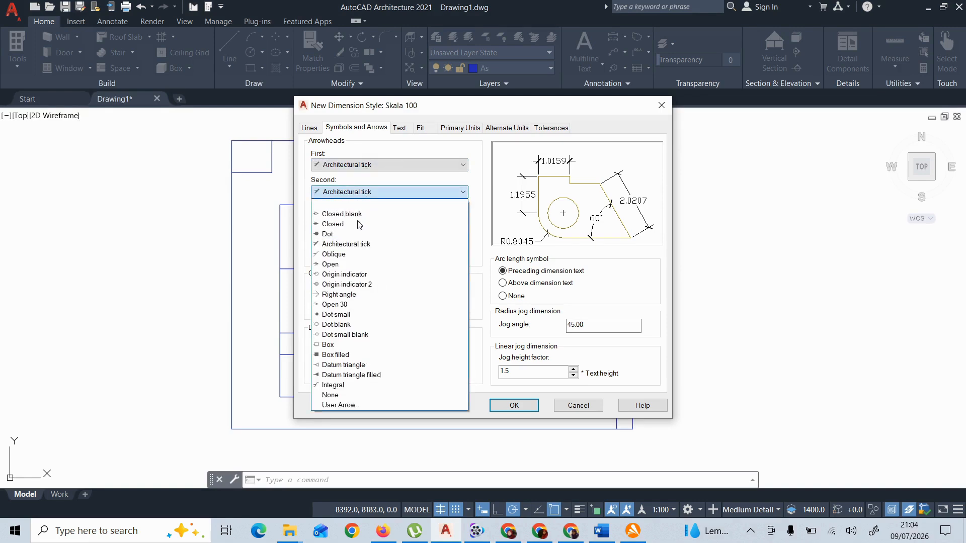
{"action": "left_click", "coordinate": [354, 245]}
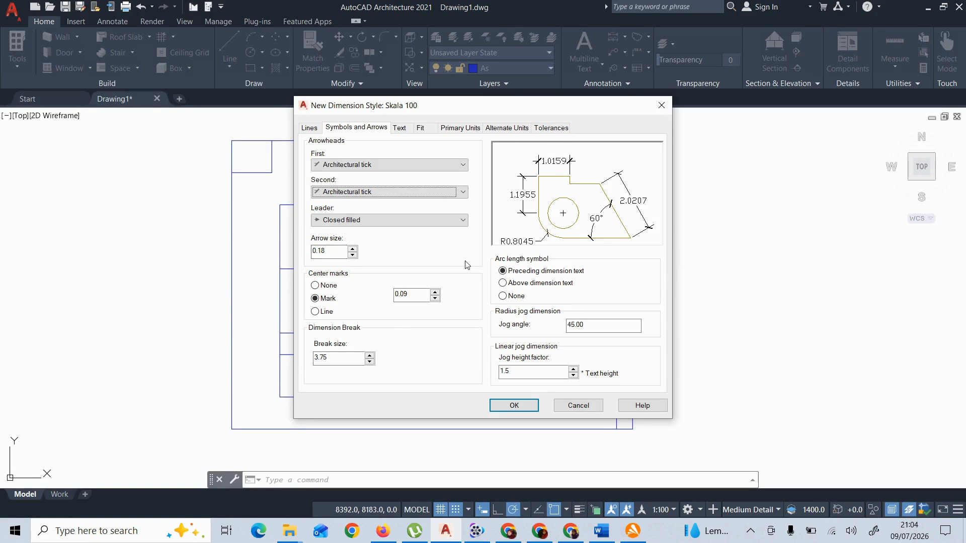
- Set the precision of the style's linear dimensions to 0 in the primary units
{"action": "left_click", "coordinate": [404, 129]}
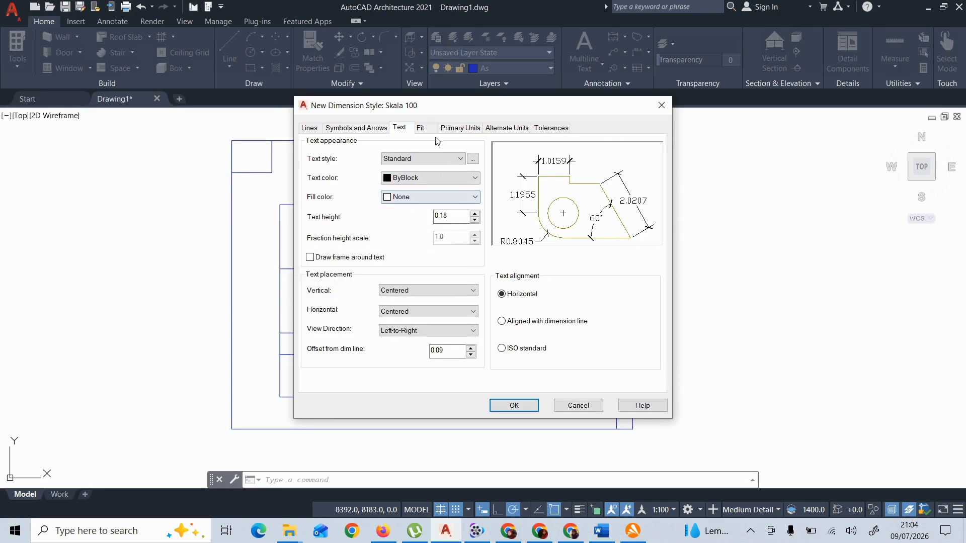
{"action": "left_click", "coordinate": [423, 128]}
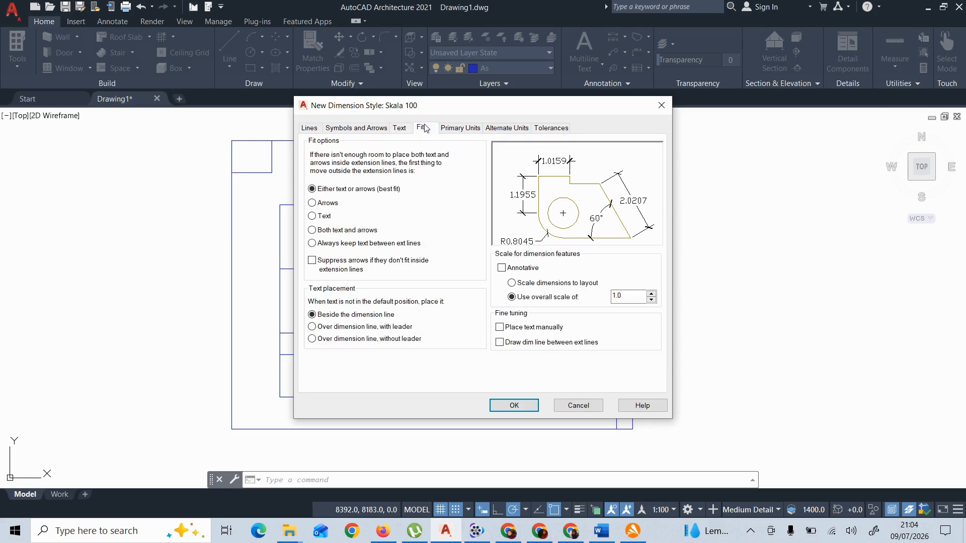
{"action": "left_click", "coordinate": [461, 128]}
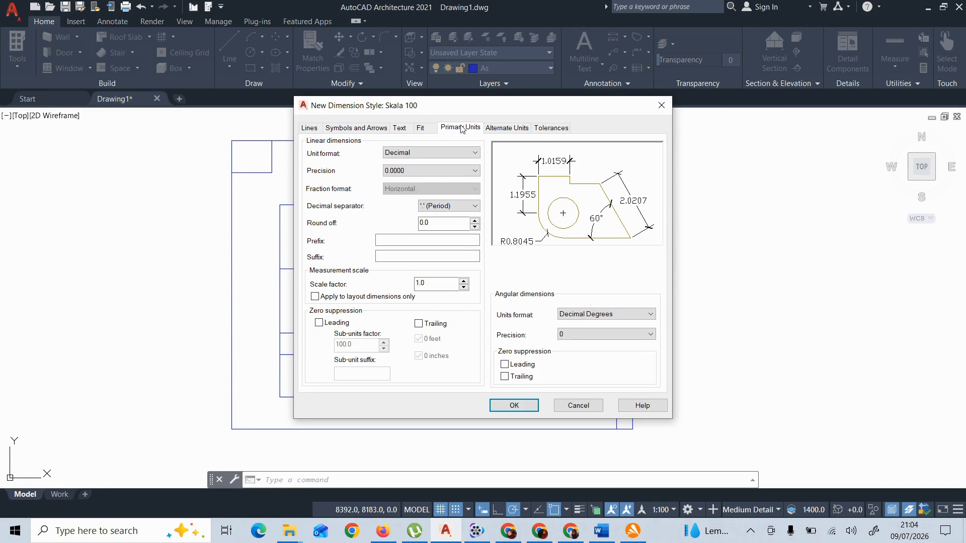
{"action": "left_click", "coordinate": [425, 173]}
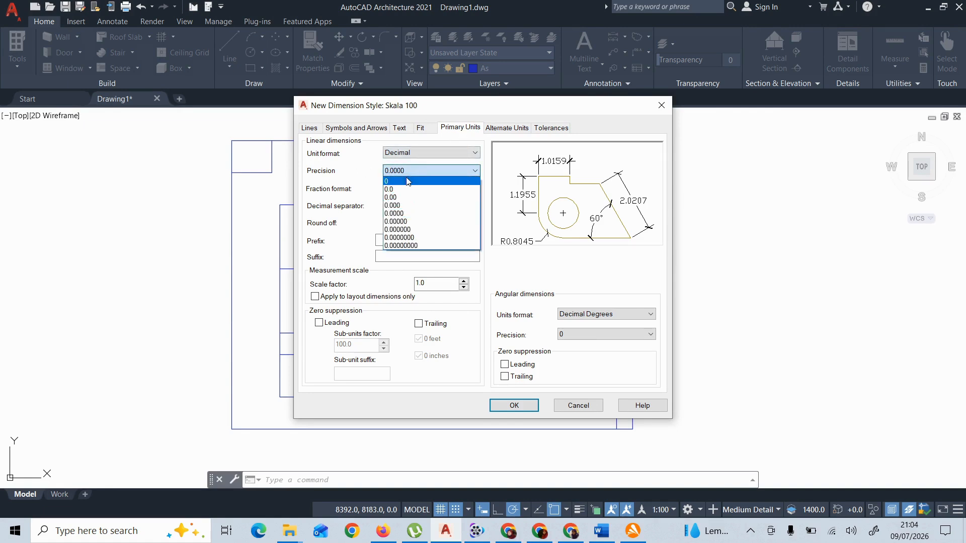
{"action": "left_click", "coordinate": [402, 197]}
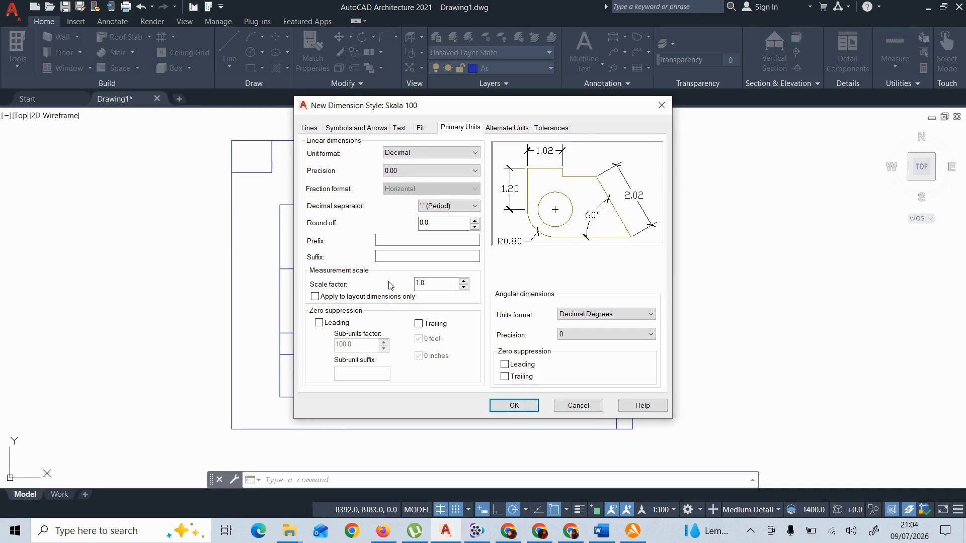
{"action": "left_click", "coordinate": [442, 171]}
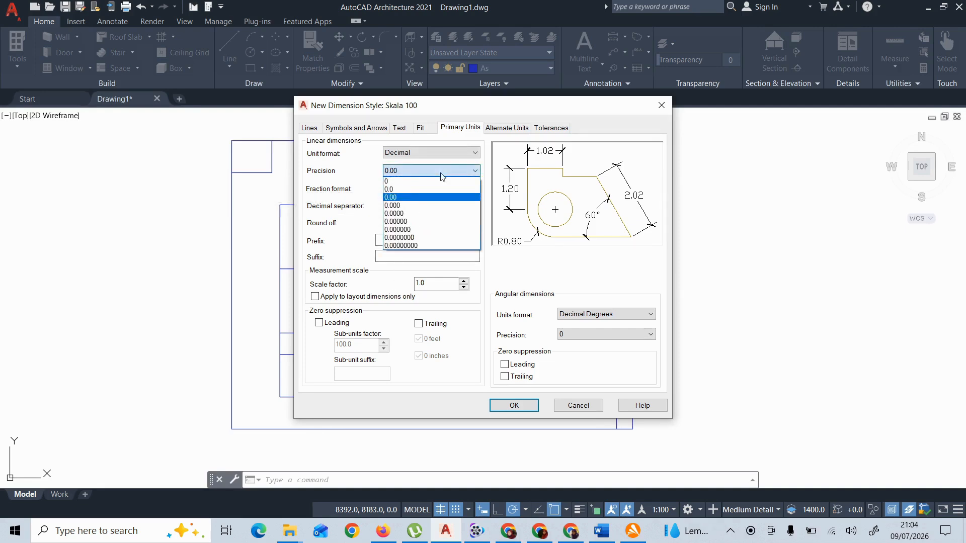
{"action": "left_click", "coordinate": [415, 183]}
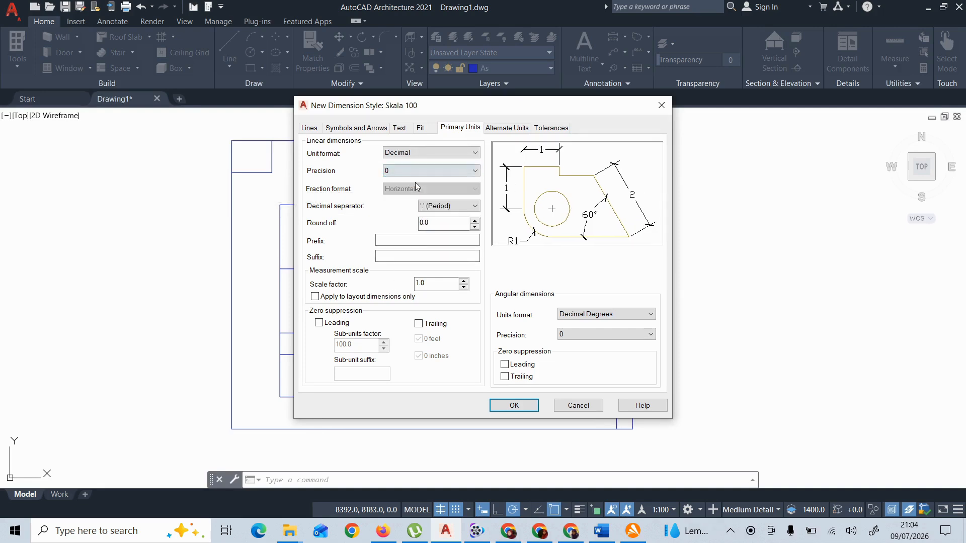
- Set the measurement scale factor of the primary units to 100
{"action": "left_click", "coordinate": [434, 284]}
{"action": "left_click_drag", "start_coordinate": [436, 282], "coordinate": [401, 280]}
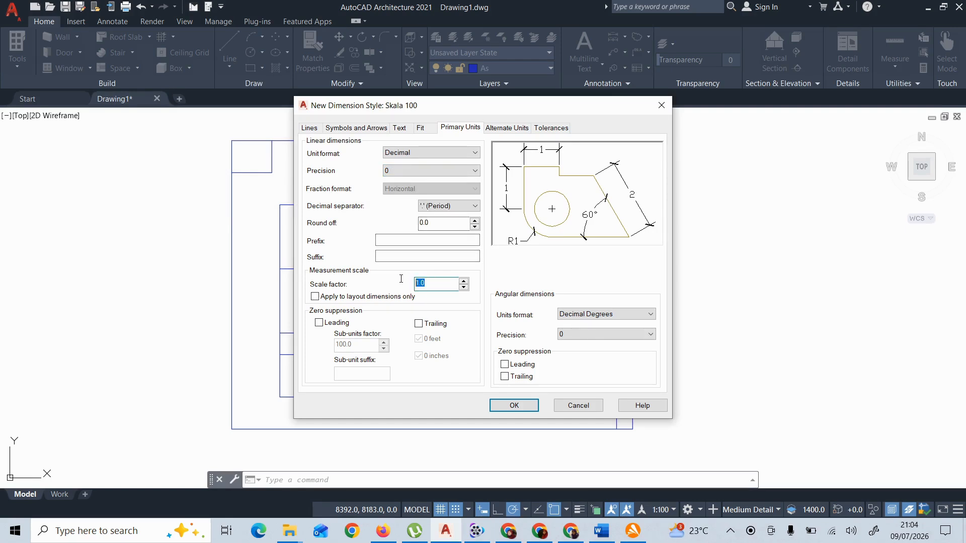
{"action": "type", "text": "1"}
- Check the dimension text orientation in the reference PDF in Firefox and set the style's text alignment to Aligned with dimension line in AutoCAD
{"action": "left_click", "coordinate": [502, 127]}
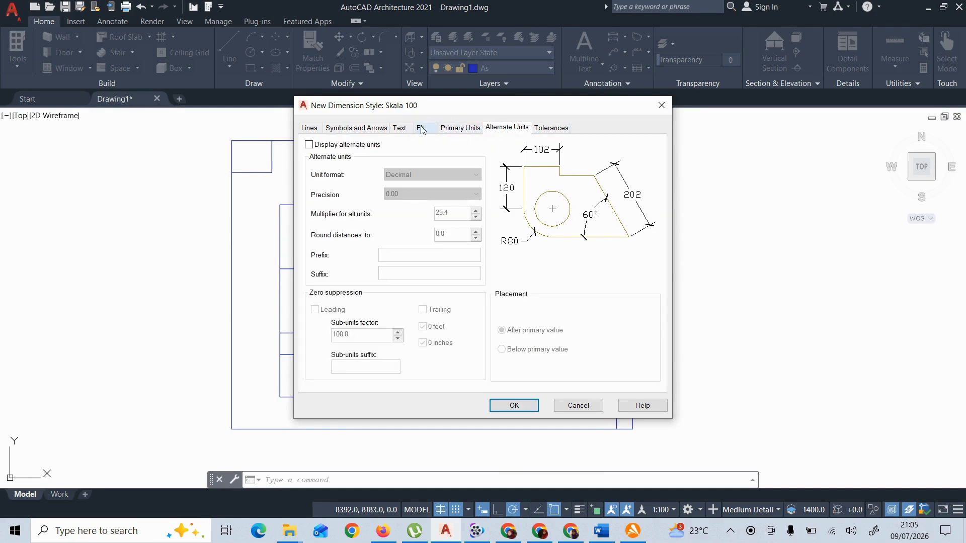
{"action": "left_click", "coordinate": [402, 130]}
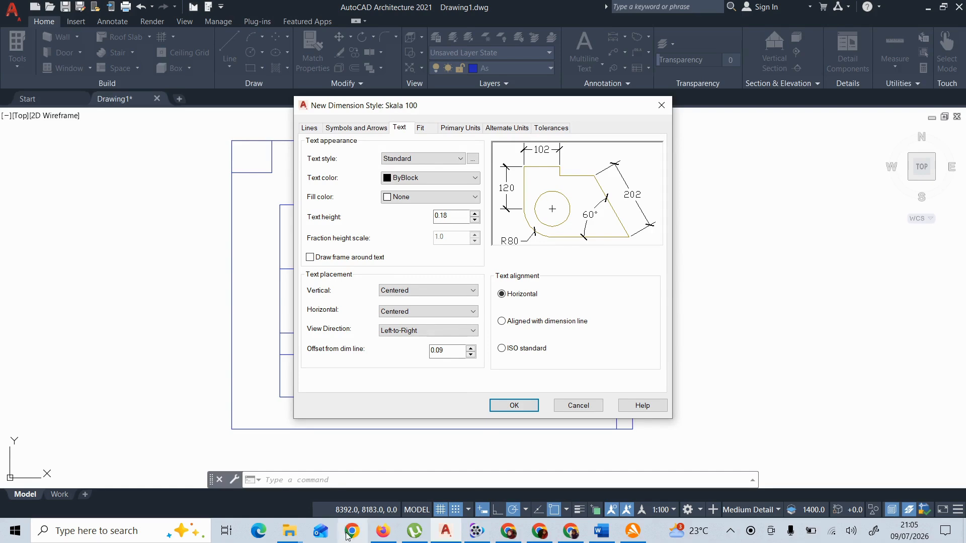
{"action": "left_click", "coordinate": [383, 533]}
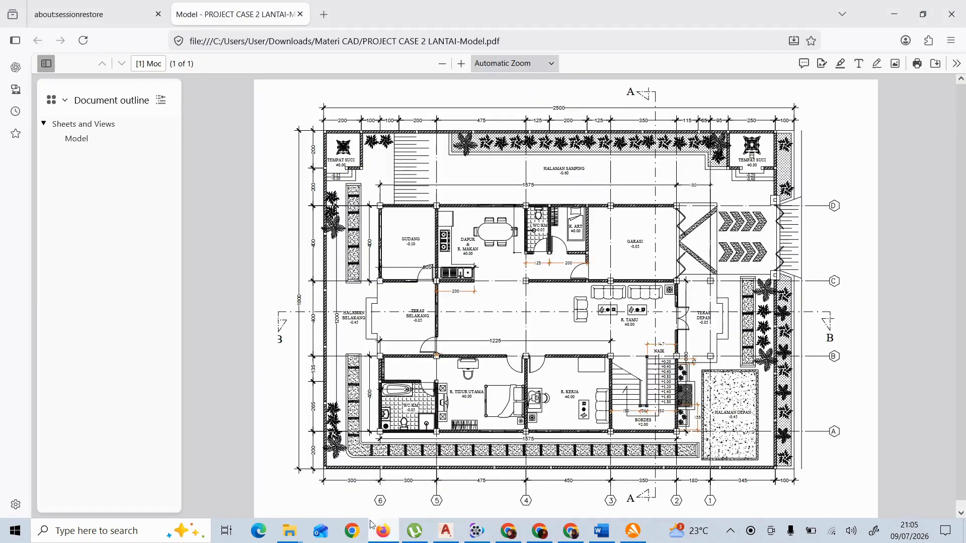
{"action": "scroll", "coordinate": [315, 342], "scroll_direction": "up", "scroll_amount": 1, "text": "ctrl"}
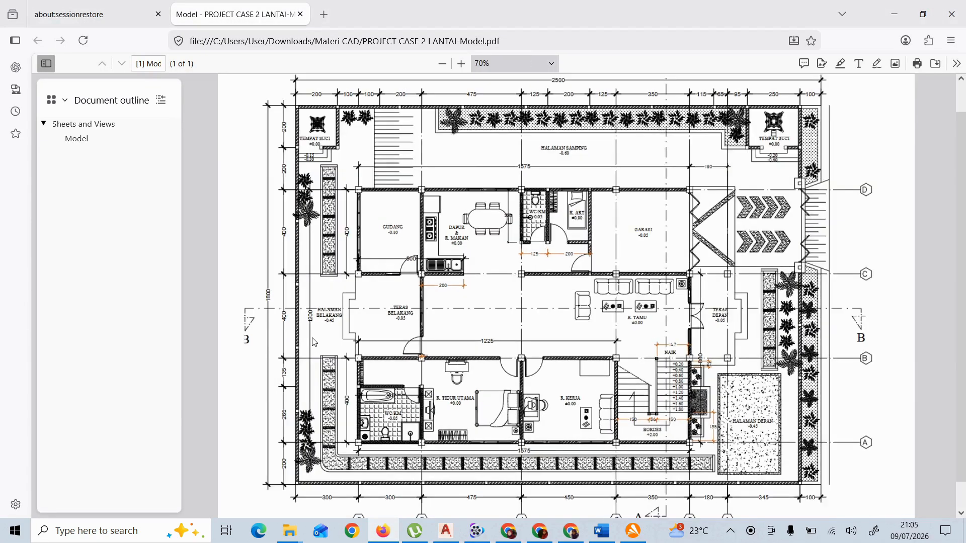
{"action": "scroll", "coordinate": [315, 342], "scroll_direction": "up", "scroll_amount": 2, "text": "ctrl"}
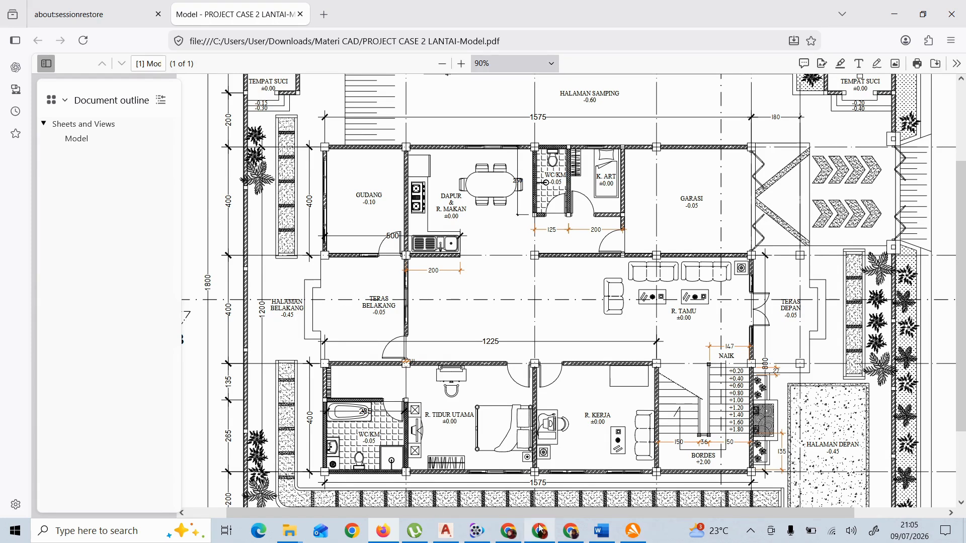
{"action": "left_click", "coordinate": [450, 534]}
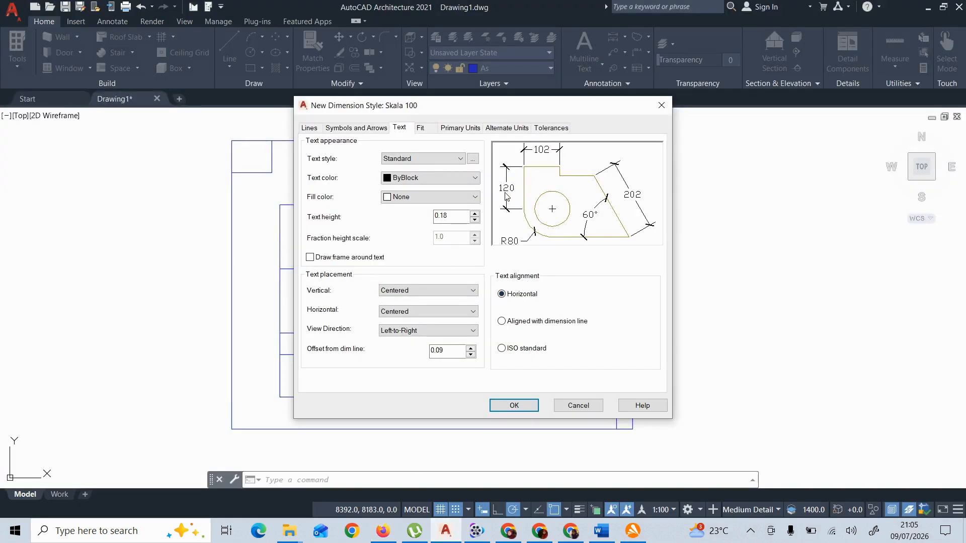
{"action": "left_click", "coordinate": [502, 321]}
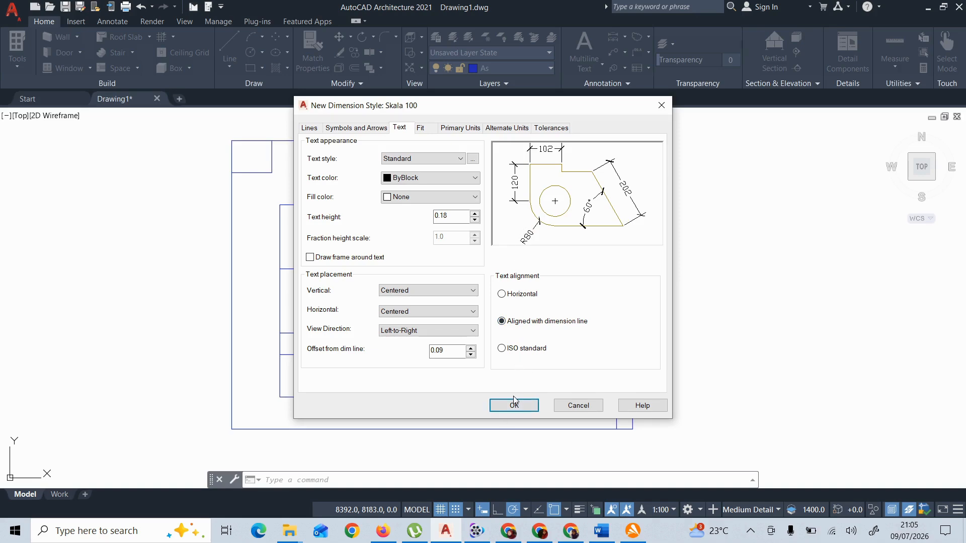
- Save the new dimension style, accept discarding the style overrides, and close the Dimension Style Manager
{"action": "left_click", "coordinate": [511, 412]}
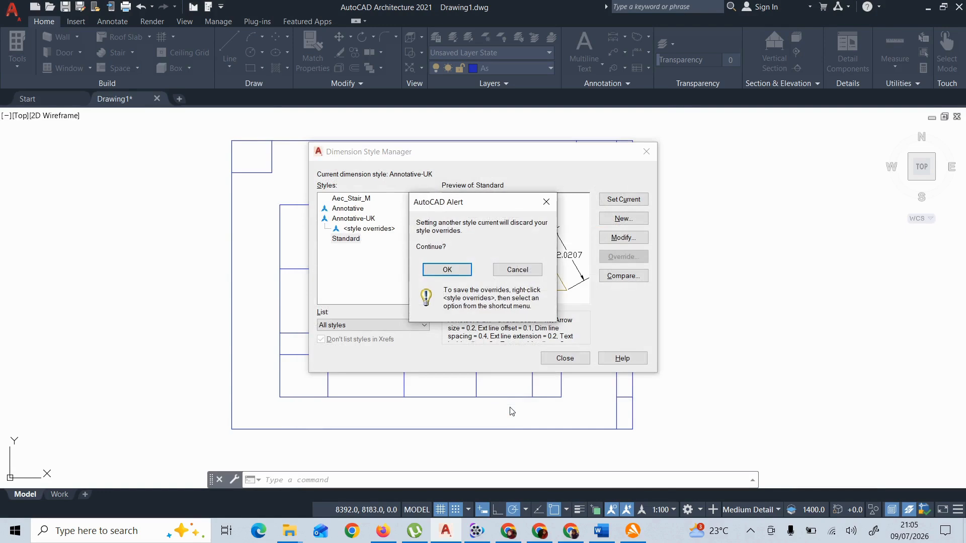
{"action": "left_click", "coordinate": [447, 270]}
{"action": "left_click", "coordinate": [568, 360]}
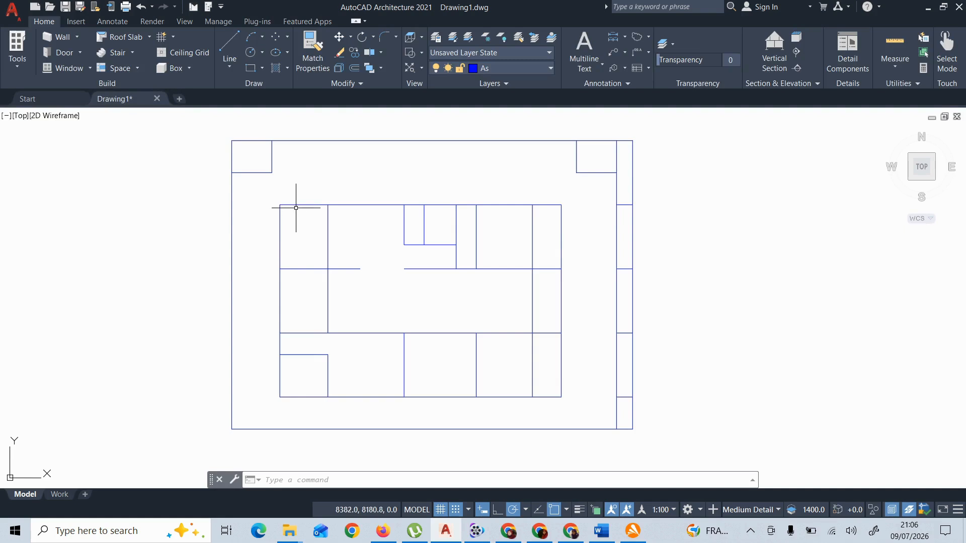
- Create a continuous quick dimension across the vertical lines in the plan's upper half and place it just above the outer boundary
{"action": "type", "text": "o"}
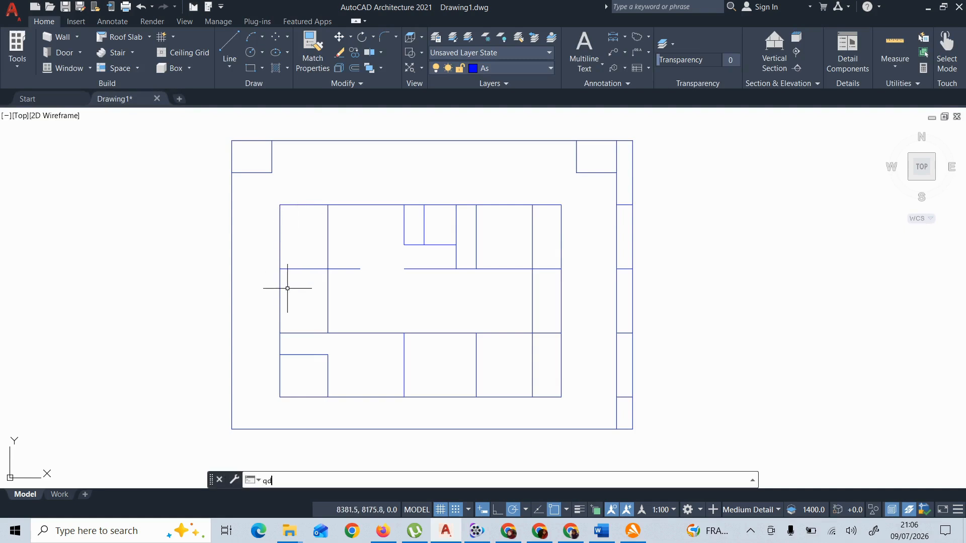
{"action": "type", "text": "dim"}
{"action": "key", "text": "Return"}
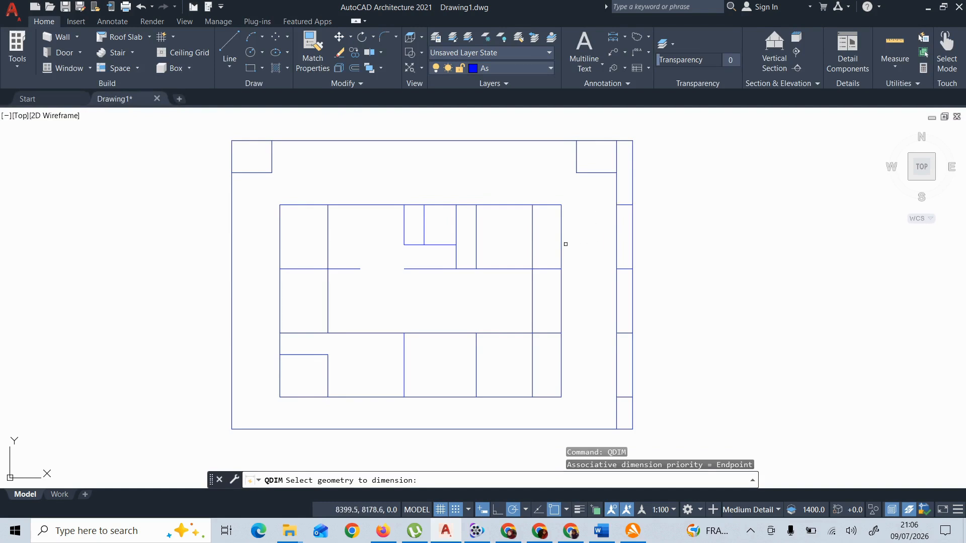
{"action": "mouse_move", "coordinate": [638, 239]}
{"action": "left_mouse_down"}
{"action": "mouse_move", "coordinate": [410, 213]}
{"action": "mouse_move", "coordinate": [345, 241]}
{"action": "mouse_move", "coordinate": [199, 245]}
{"action": "left_mouse_up"}
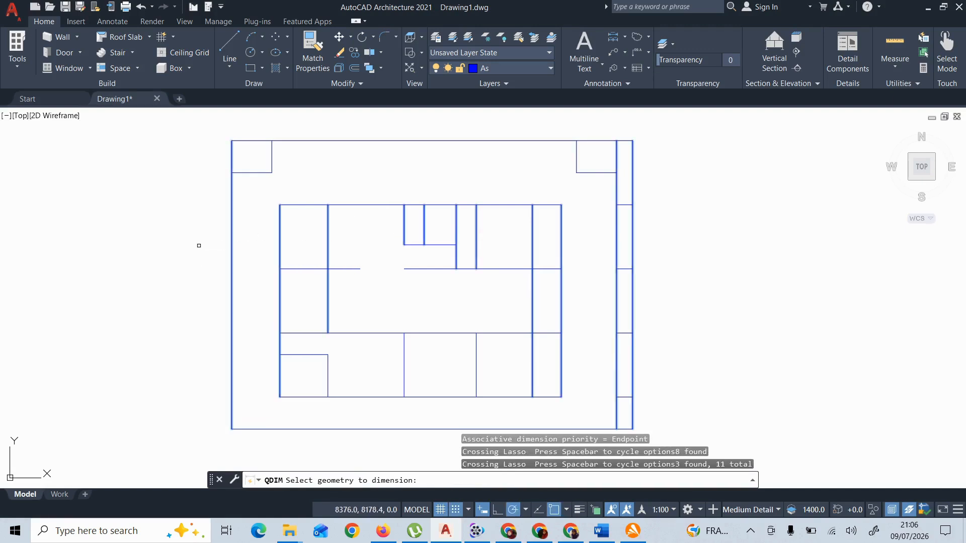
{"action": "key", "text": "Return"}
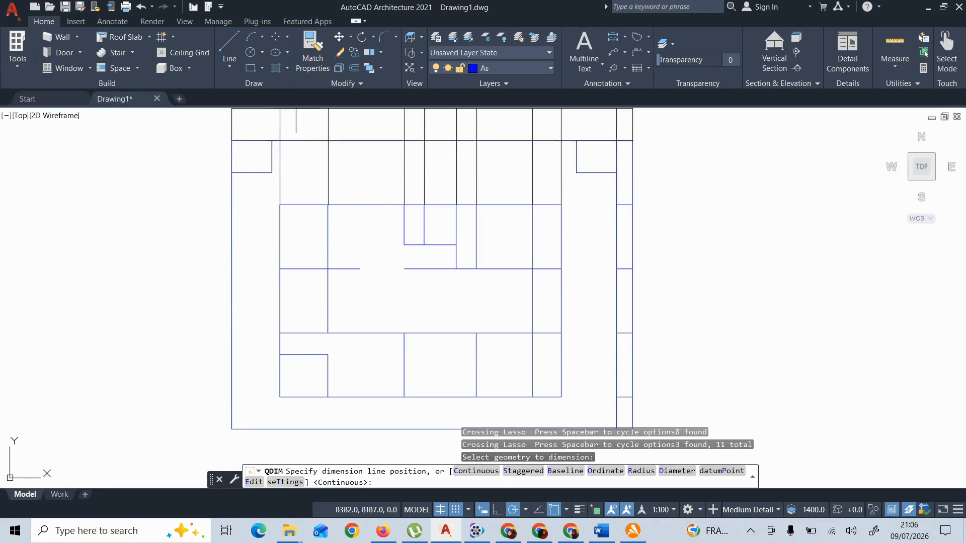
{"action": "left_click", "coordinate": [296, 123]}
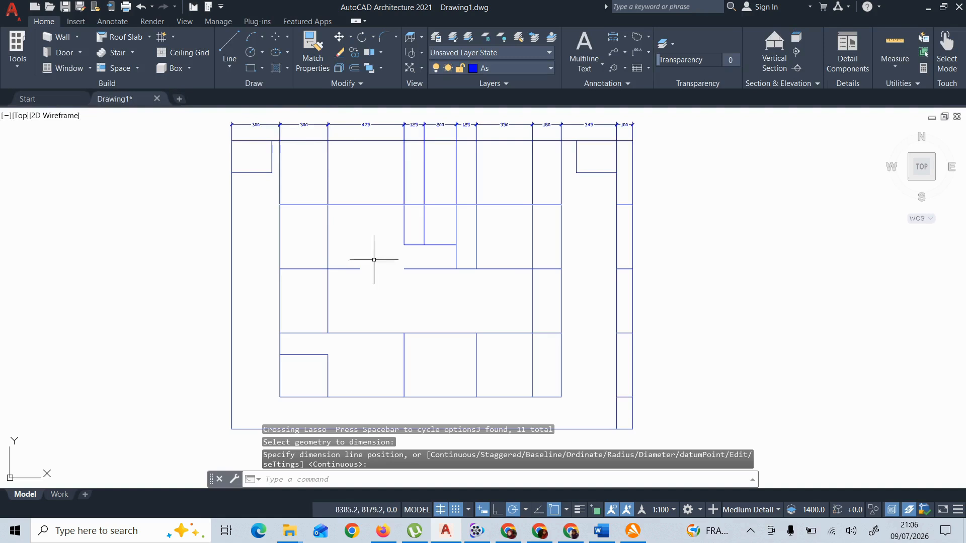
- Move all dimensions of the chain above the floor plan to the Keterangan layer
{"action": "type", "text": "p"}
{"action": "key", "text": "Return"}
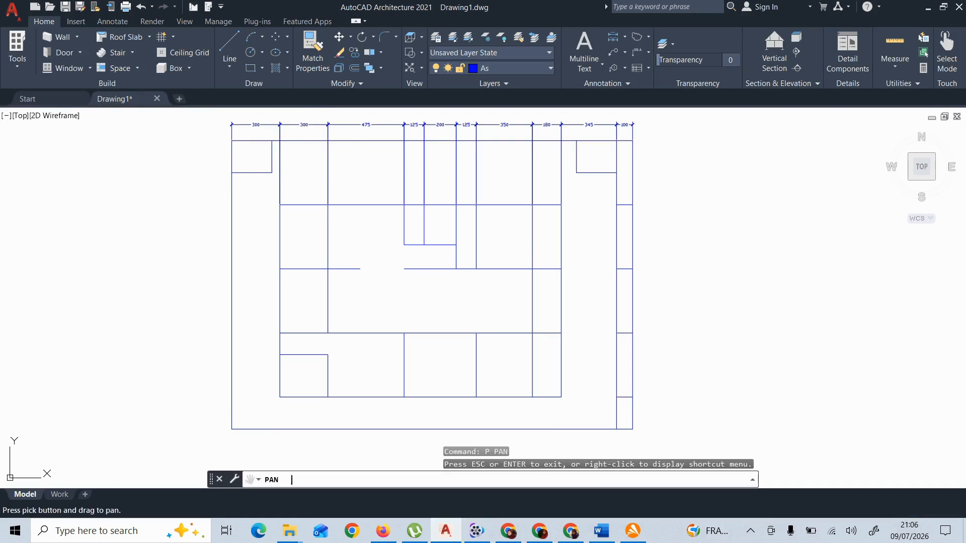
{"action": "left_click_drag", "start_coordinate": [384, 168], "coordinate": [385, 208]}
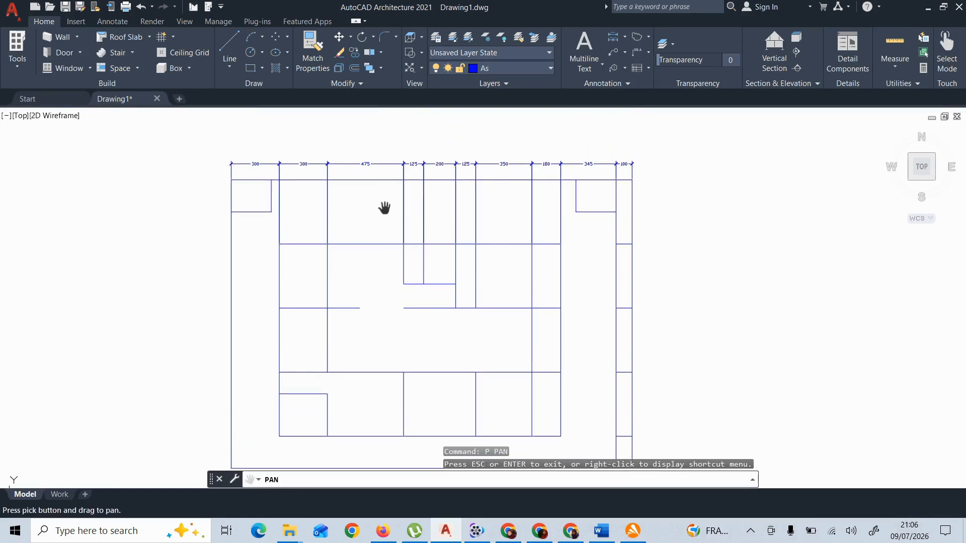
{"action": "scroll", "coordinate": [384, 208], "scroll_direction": "up", "scroll_amount": 4}
{"action": "scroll", "coordinate": [385, 208], "scroll_direction": "down", "scroll_amount": 2}
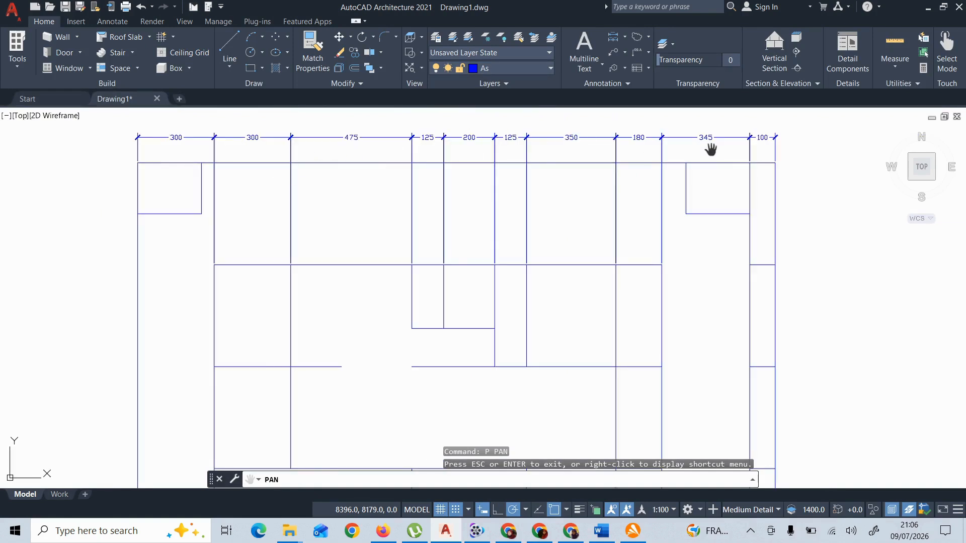
{"action": "key", "text": "Escape"}
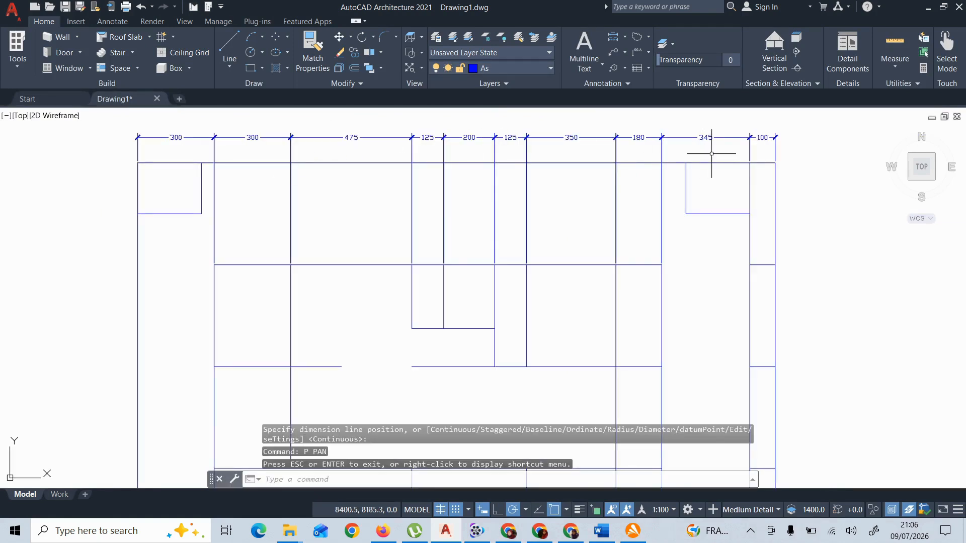
{"action": "left_click", "coordinate": [502, 71]}
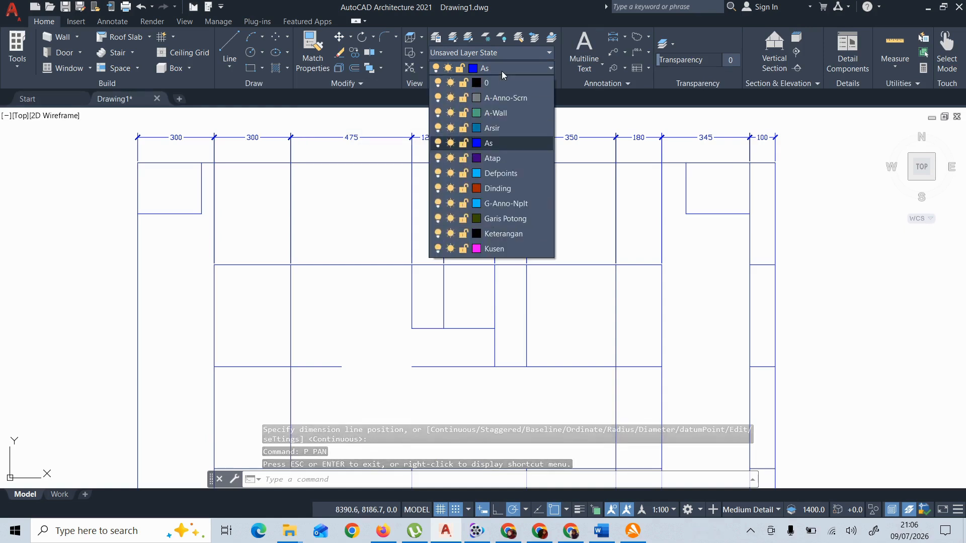
{"action": "left_click", "coordinate": [372, 156]}
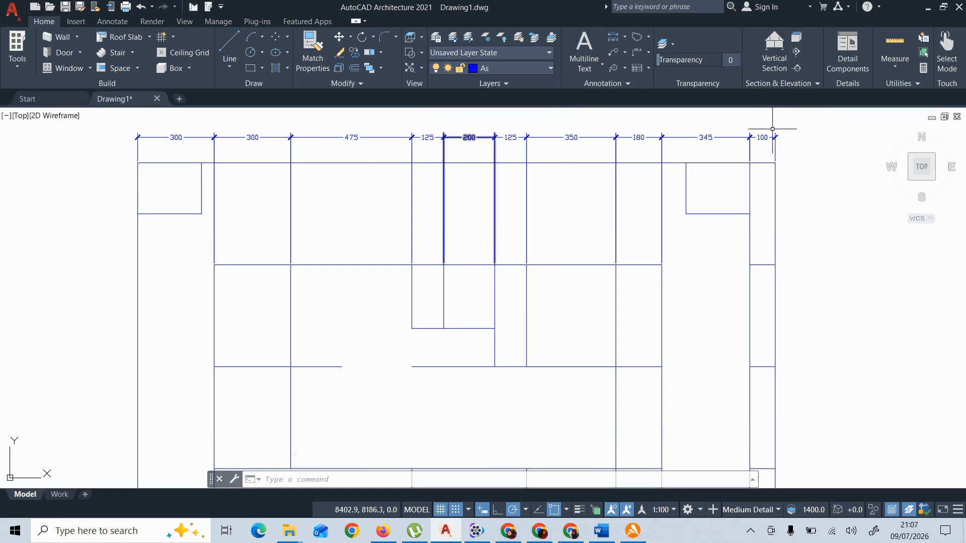
{"action": "mouse_move", "coordinate": [762, 149]}
{"action": "left_mouse_down"}
{"action": "mouse_move", "coordinate": [729, 134]}
{"action": "mouse_move", "coordinate": [259, 140]}
{"action": "left_mouse_up"}
{"action": "left_click_drag", "start_coordinate": [155, 138], "coordinate": [158, 133]}
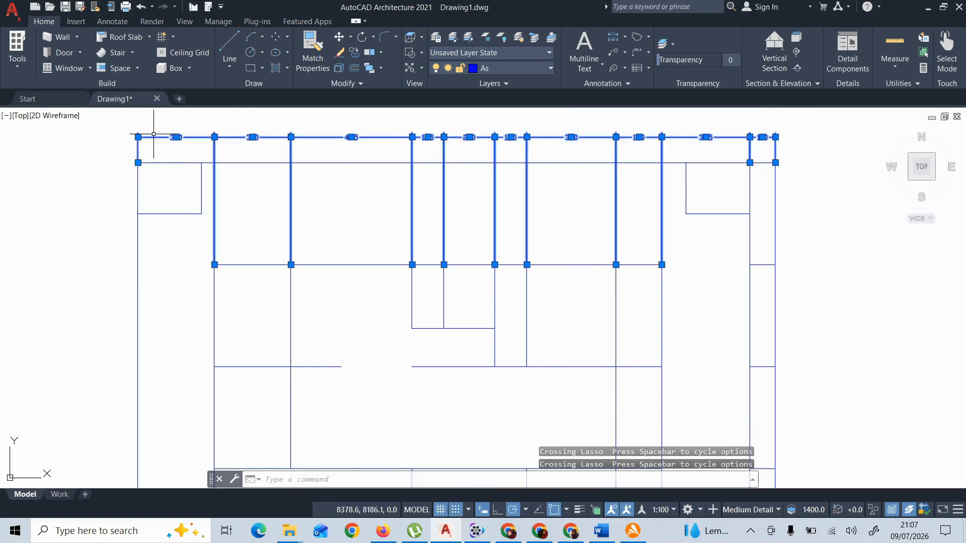
{"action": "left_click", "coordinate": [520, 68]}
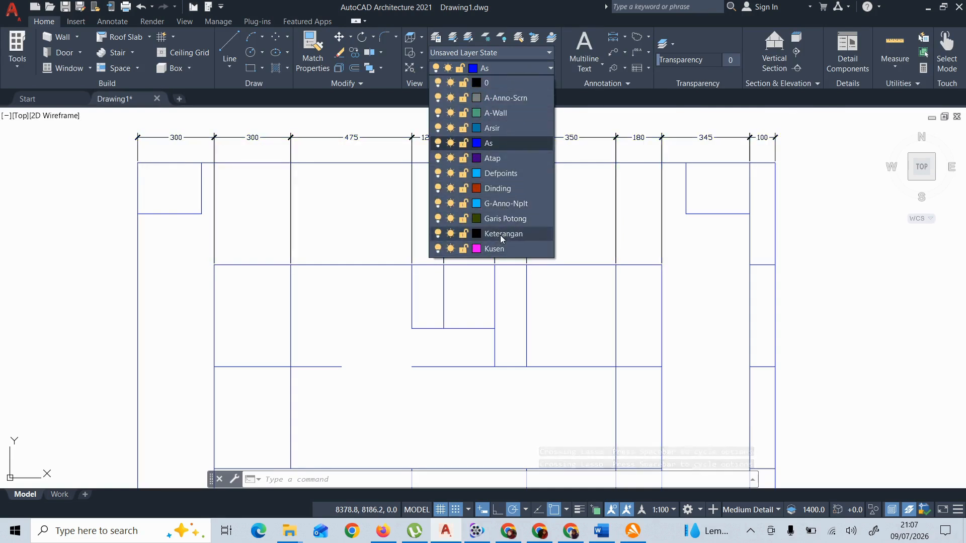
{"action": "left_click", "coordinate": [501, 234]}
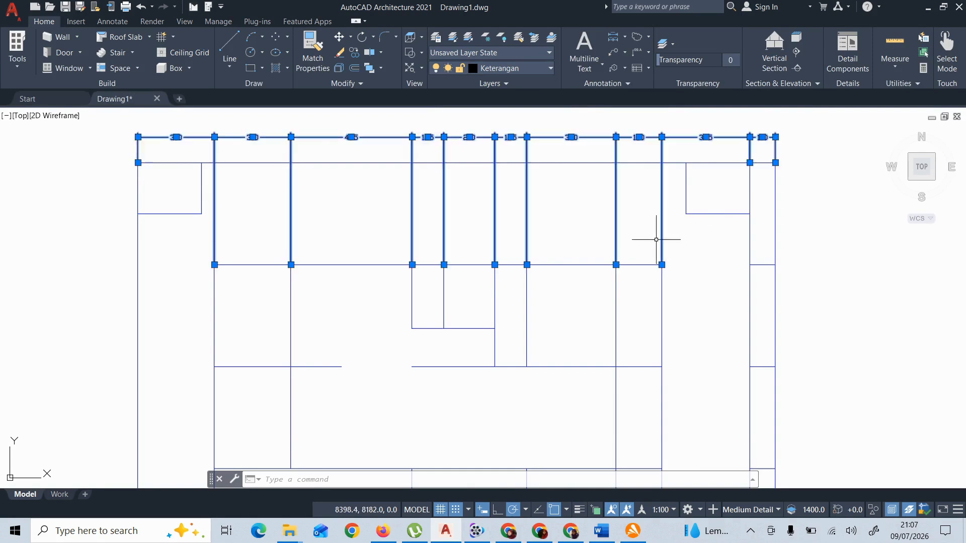
{"action": "key", "text": "Escape"}
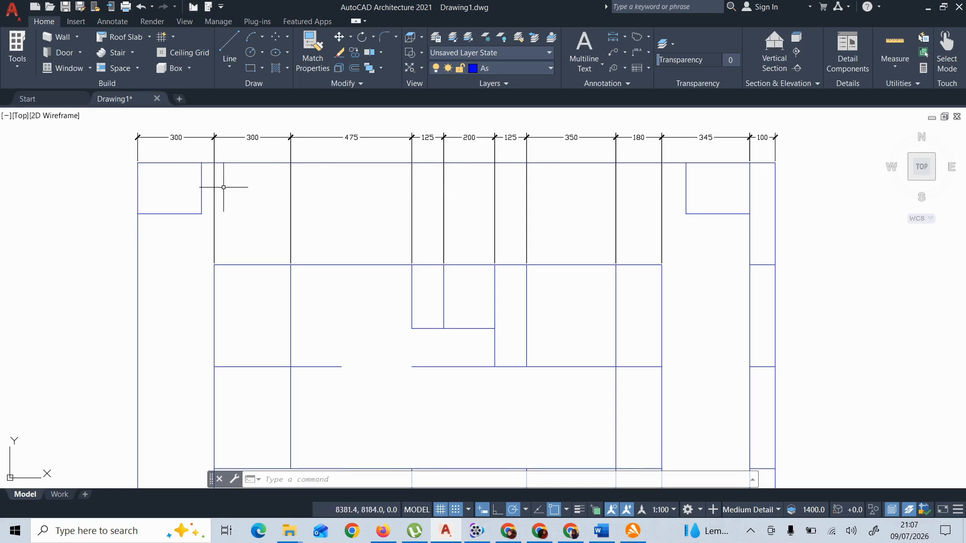
- Add an overall quick dimension between the outermost left and right boundary lines, placed above the existing dimension chain
{"action": "type", "text": "d"}
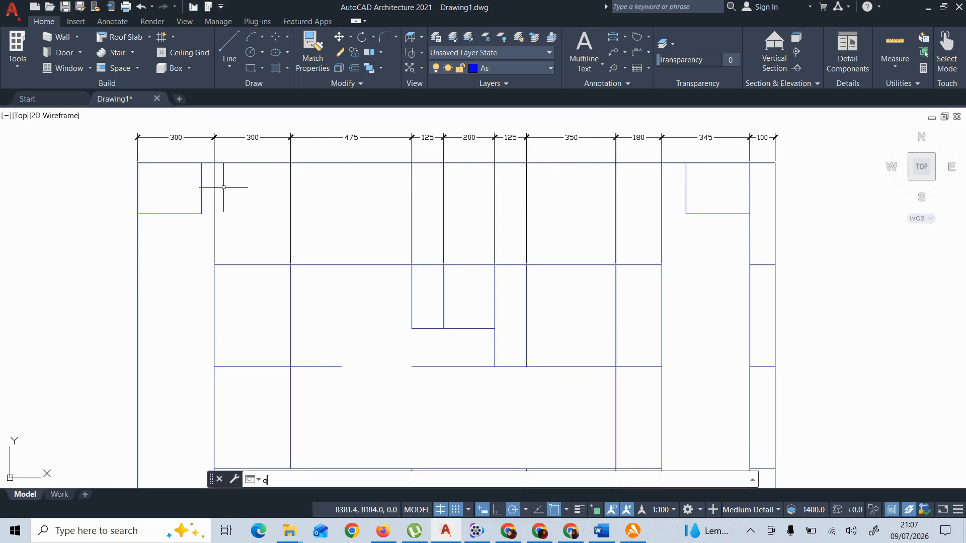
{"action": "type", "text": "dim"}
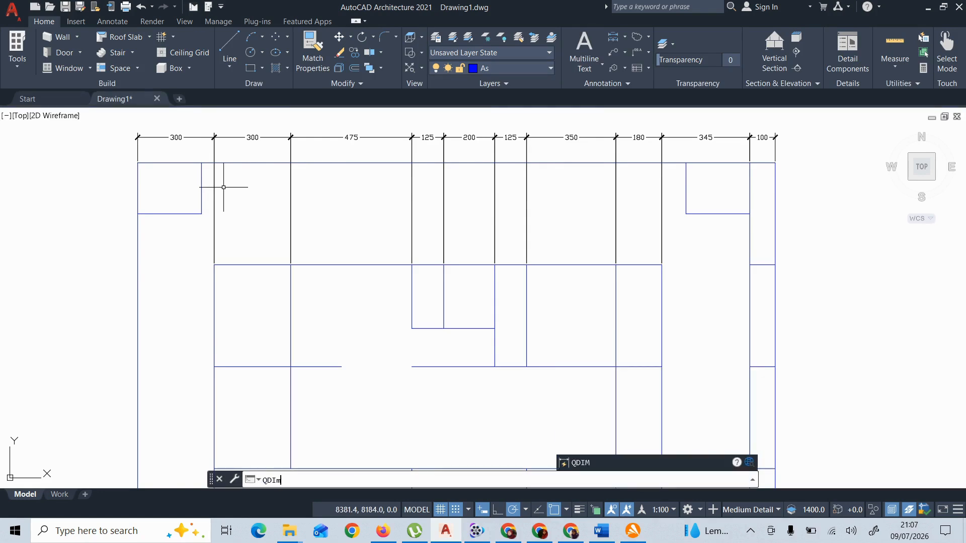
{"action": "key", "text": "Return"}
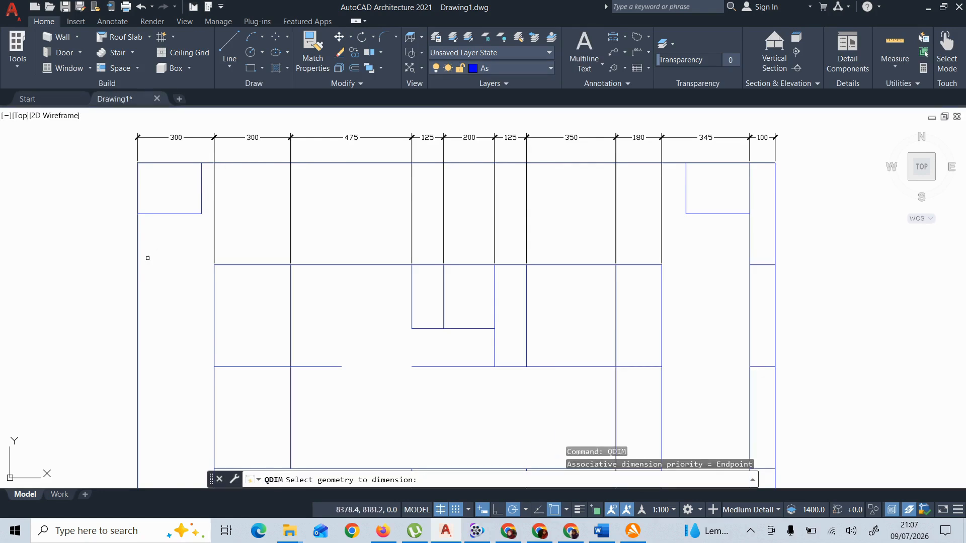
{"action": "left_click", "coordinate": [138, 257]}
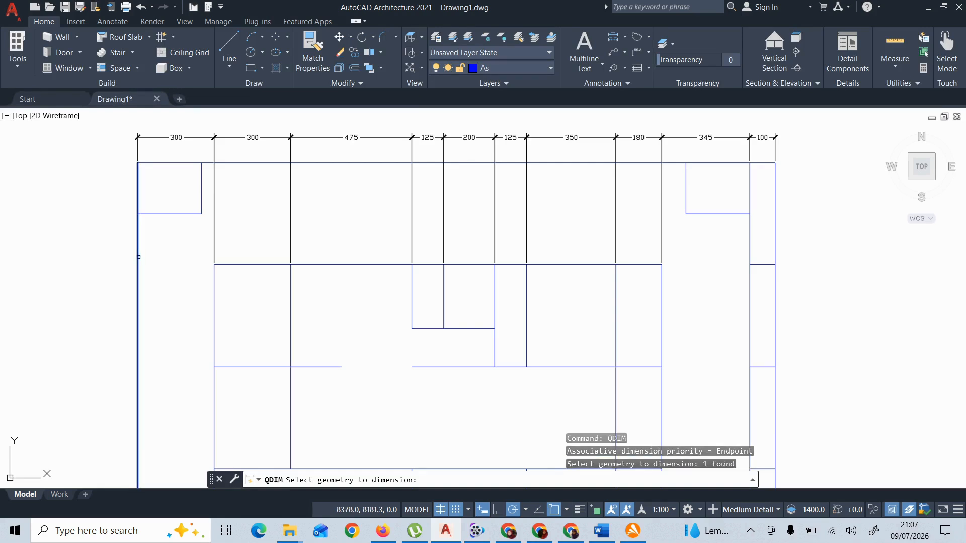
{"action": "left_click", "coordinate": [775, 249]}
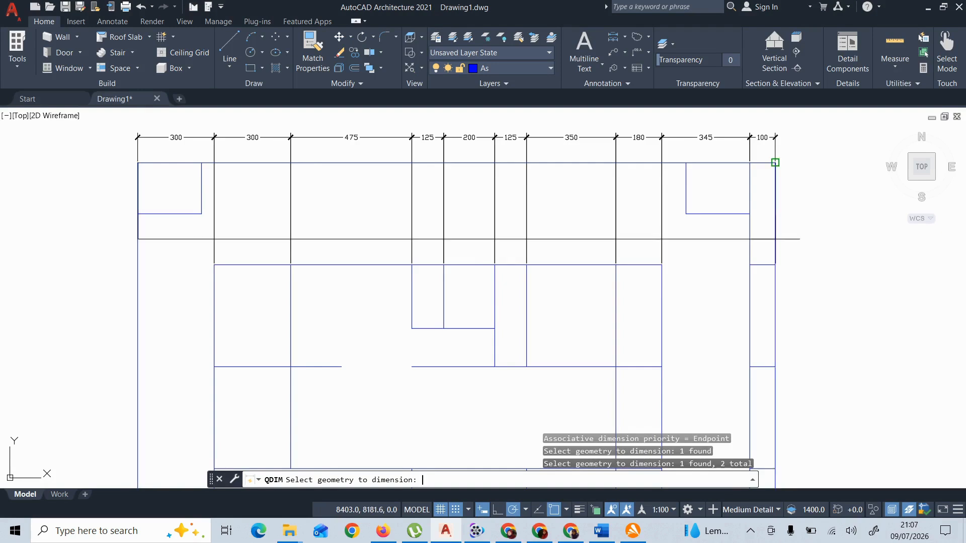
{"action": "key", "text": "Return"}
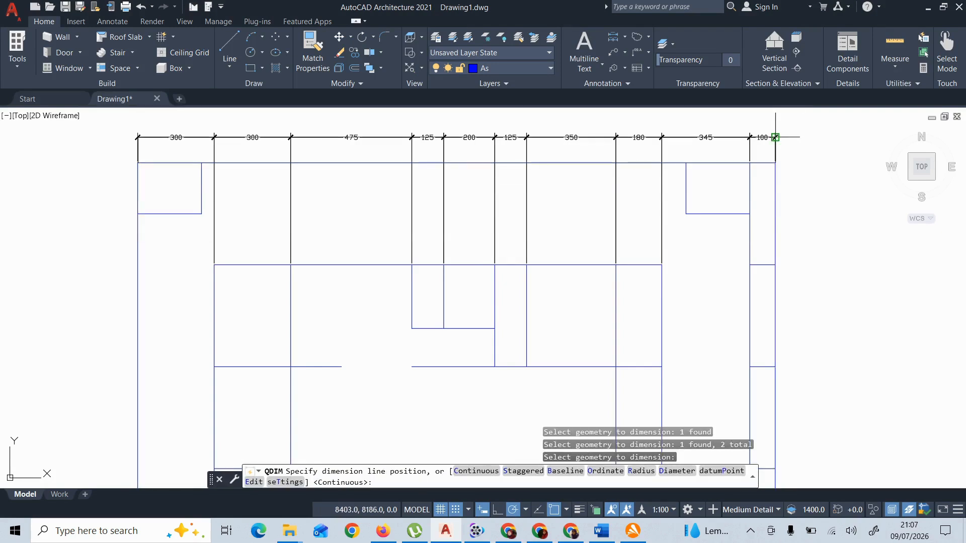
{"action": "left_click", "coordinate": [750, 111]}
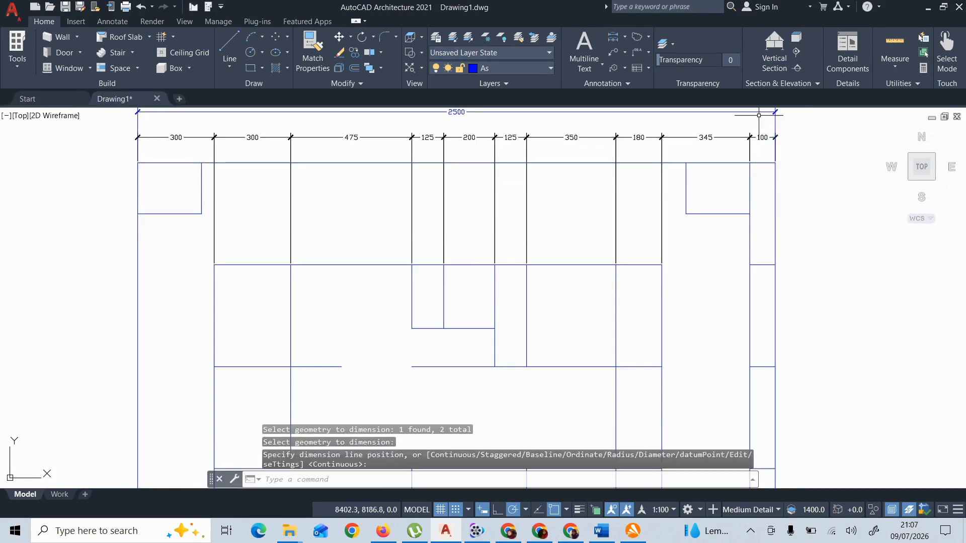
{"action": "key", "text": "Escape"}
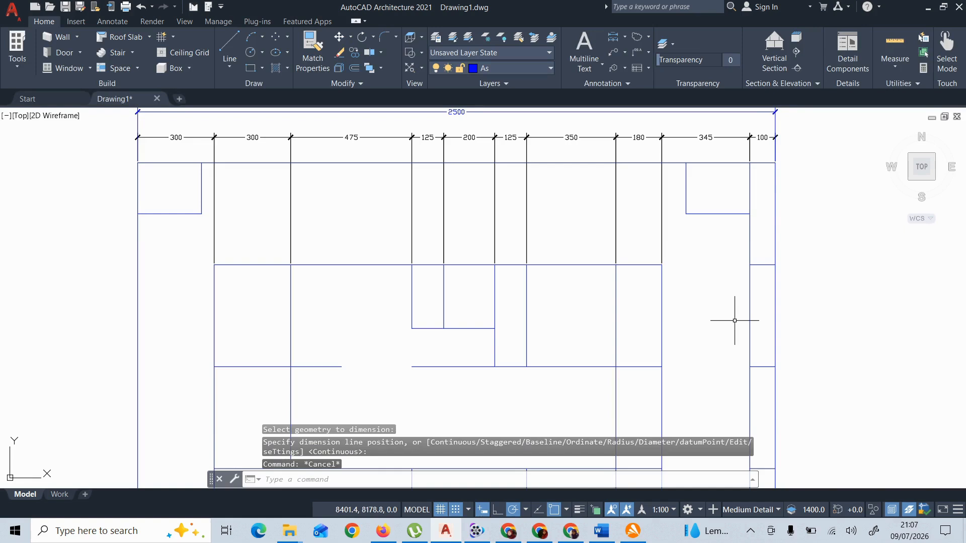
- Match the overall dimension above the floor plan to the properties of a dimension in the chain below it
{"action": "type", "text": "p"}
{"action": "key", "text": "Return"}
{"action": "left_click_drag", "start_coordinate": [733, 319], "coordinate": [724, 354]}
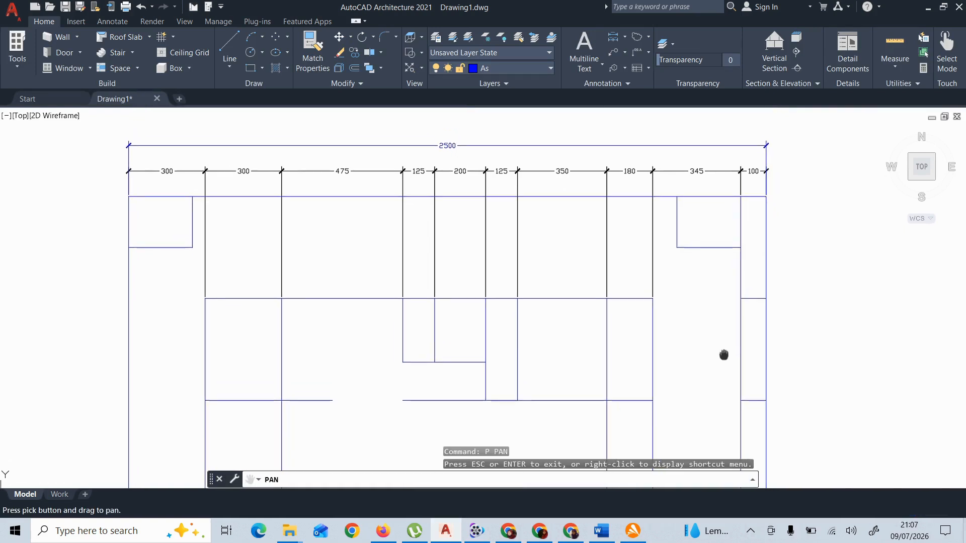
{"action": "key", "text": "Escape"}
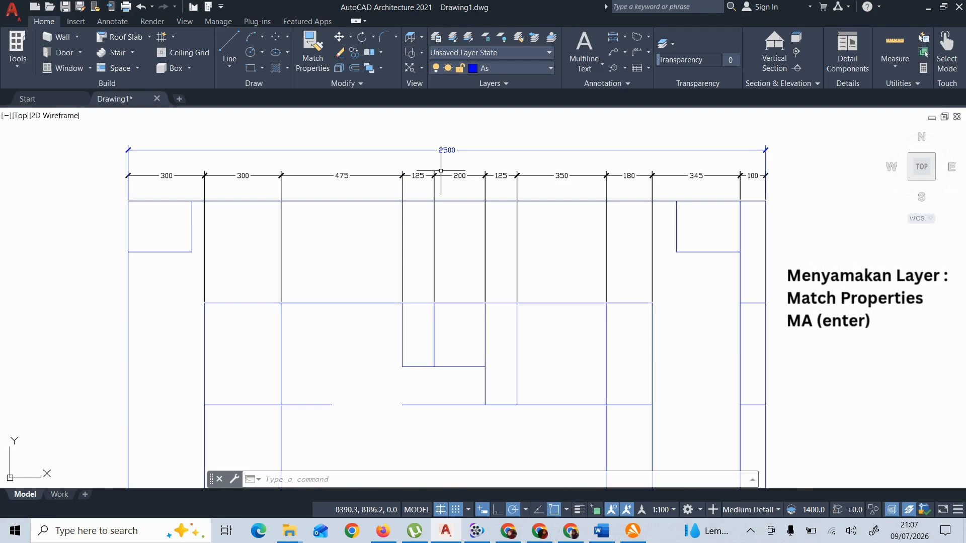
{"action": "type", "text": "ma"}
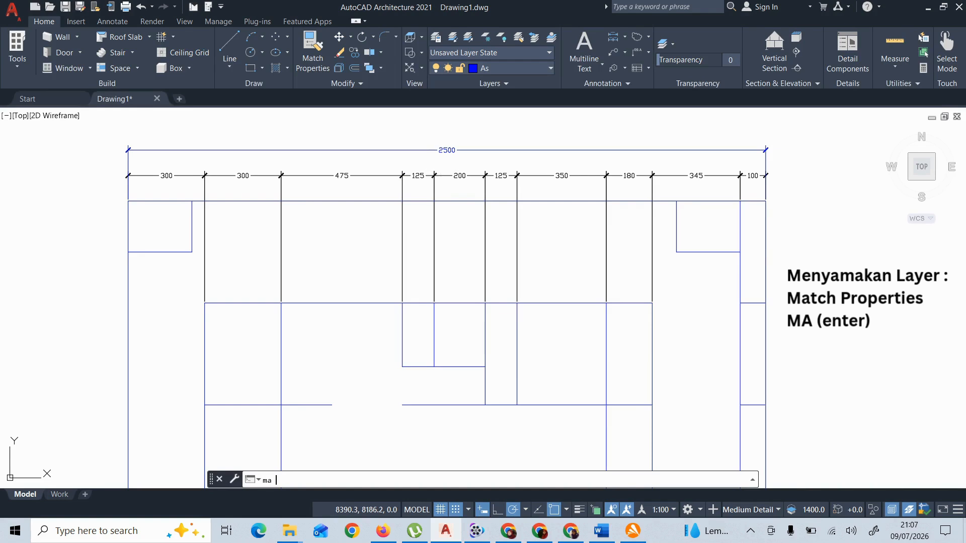
{"action": "key", "text": "Return"}
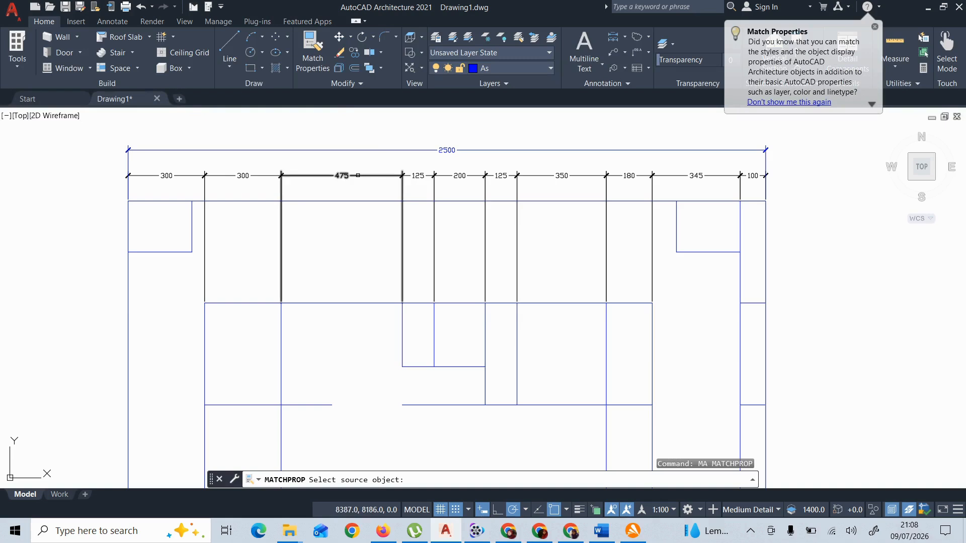
{"action": "left_click", "coordinate": [358, 176]}
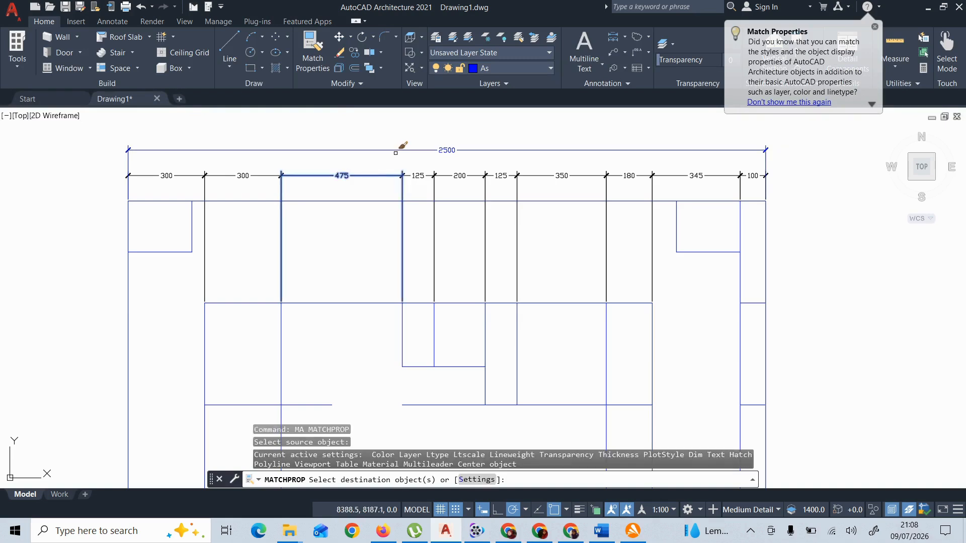
{"action": "key", "text": "Escape"}
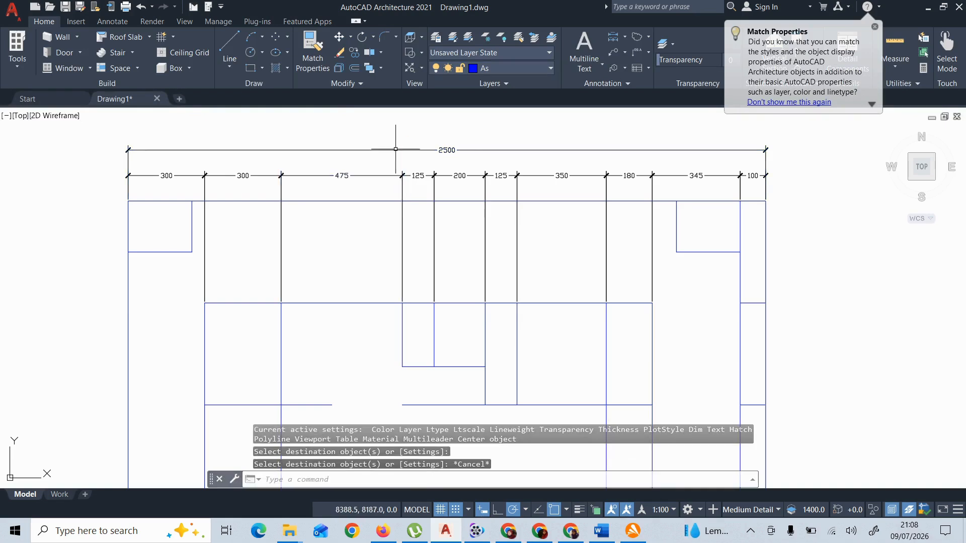
- Create a continuous quick dimension across the horizontal lines in the plan's left part and place it just outside the left boundary
{"action": "type", "text": "p"}
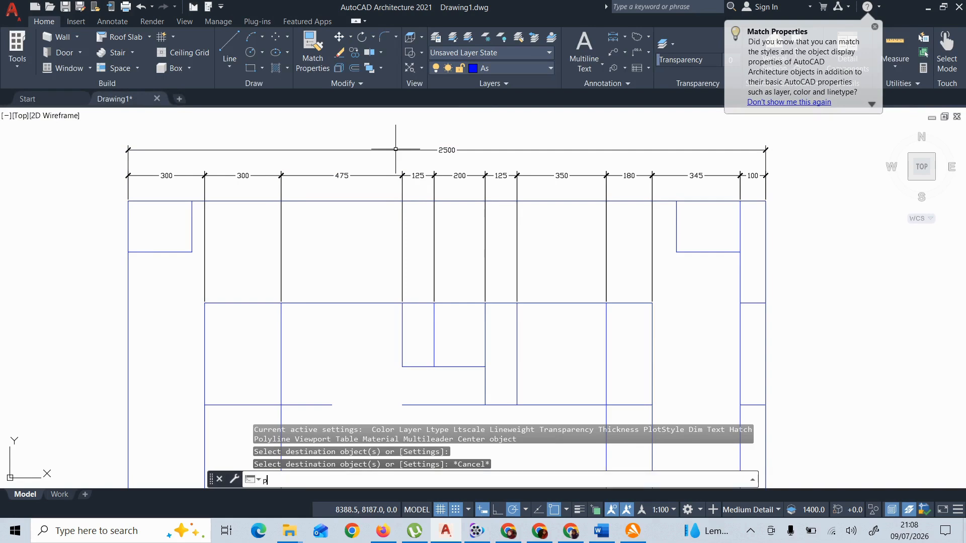
{"action": "key", "text": "Return"}
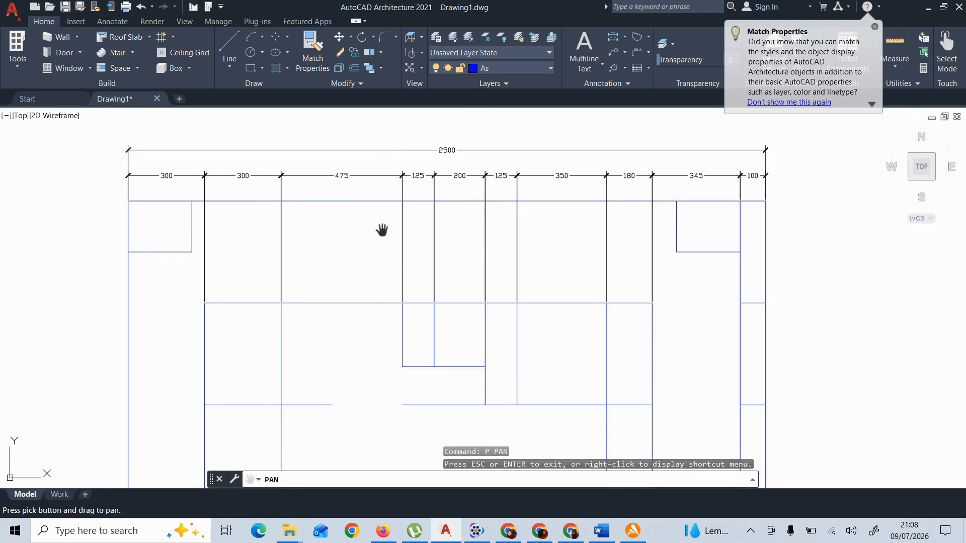
{"action": "scroll", "coordinate": [382, 230], "scroll_direction": "down", "scroll_amount": 2}
{"action": "left_click_drag", "start_coordinate": [382, 230], "coordinate": [395, 172]}
{"action": "key", "text": "Escape"}
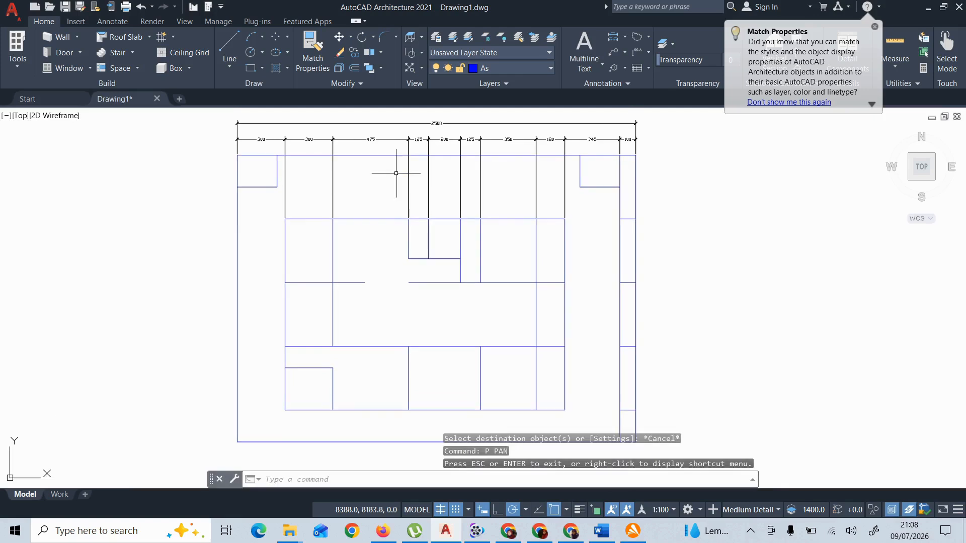
{"action": "type", "text": "qdim"}
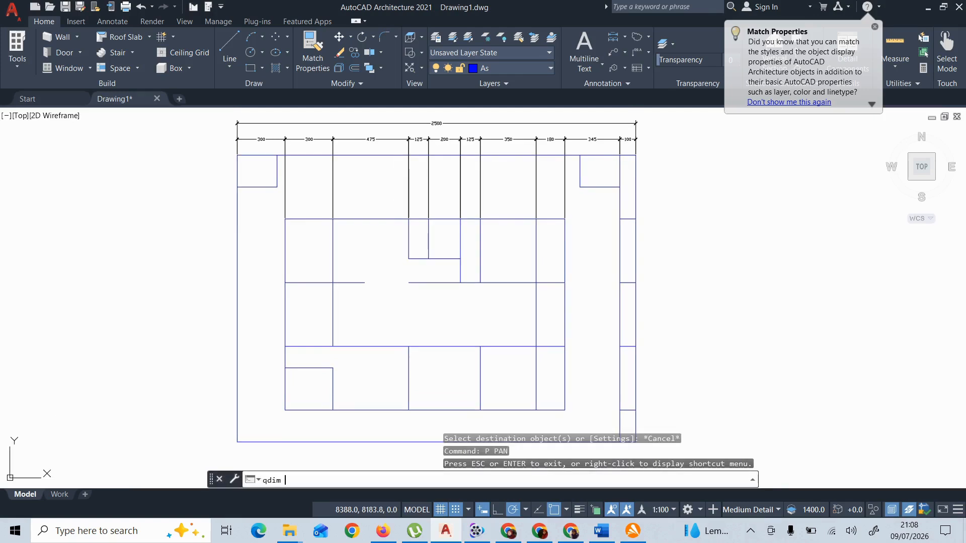
{"action": "key", "text": "Return"}
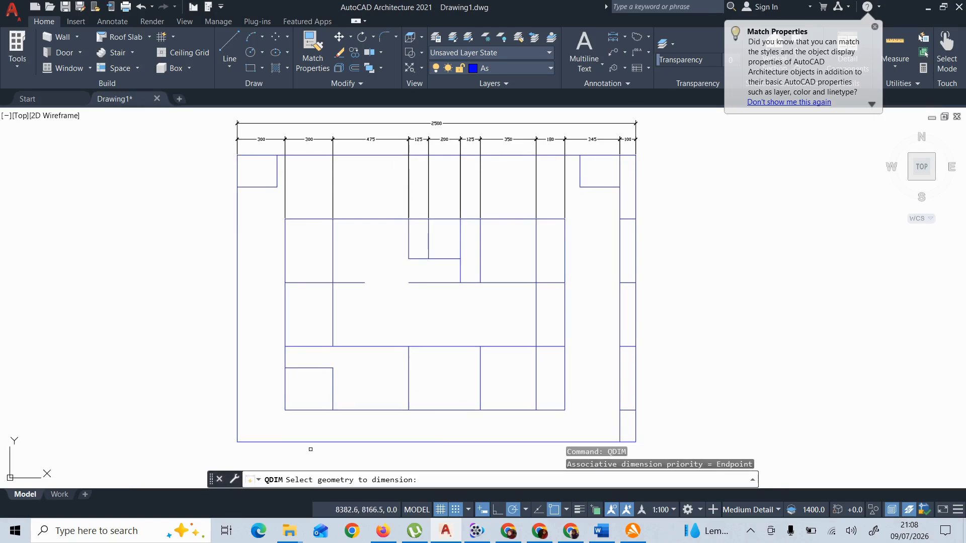
{"action": "left_click_drag", "start_coordinate": [311, 449], "coordinate": [307, 150]}
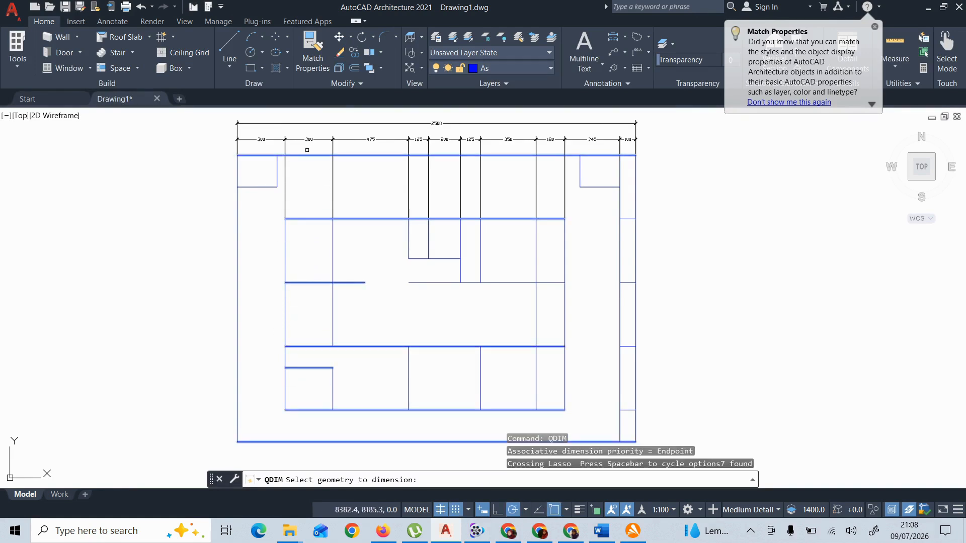
{"action": "key", "text": "Return"}
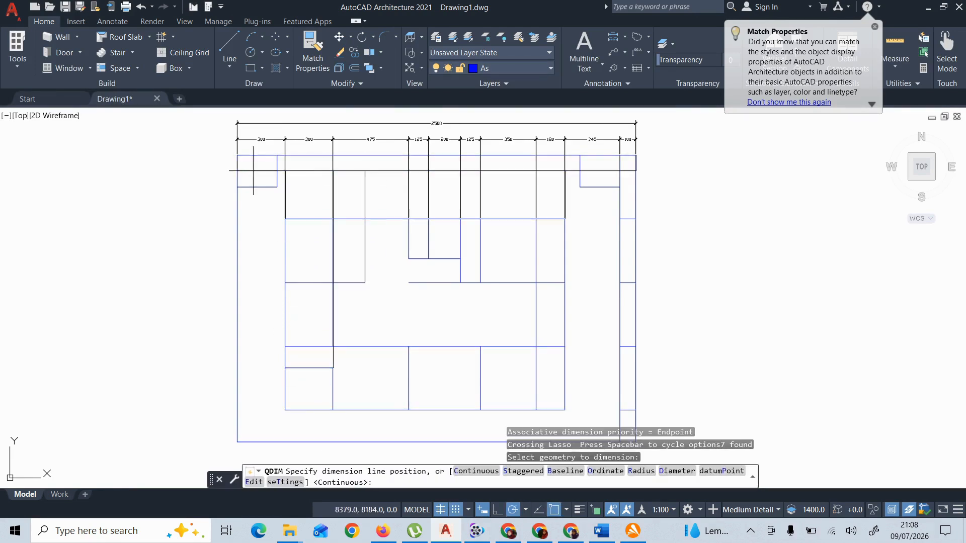
{"action": "left_click", "coordinate": [221, 221]}
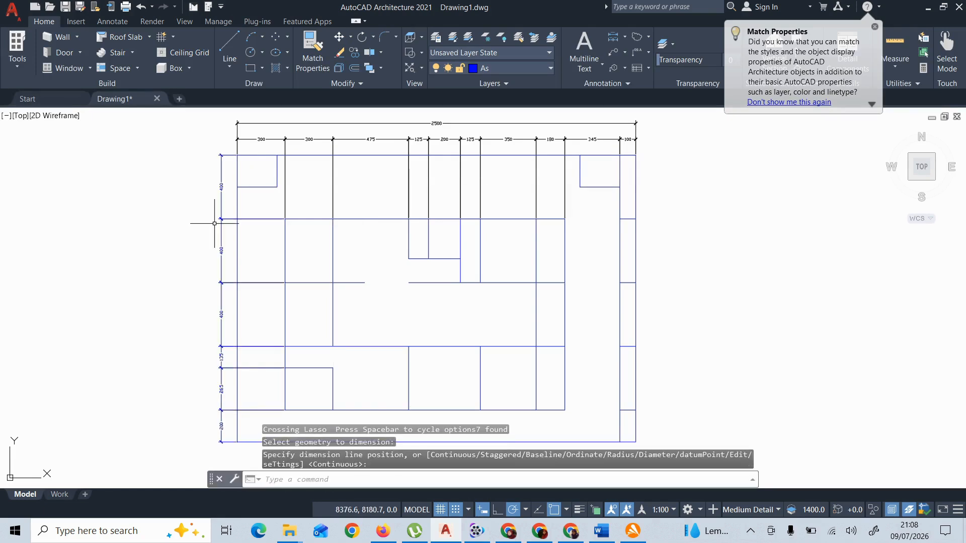
- Add an overall quick dimension between the top and bottom boundary lines, placed outside the left dimension chain
{"action": "key", "text": "Return"}
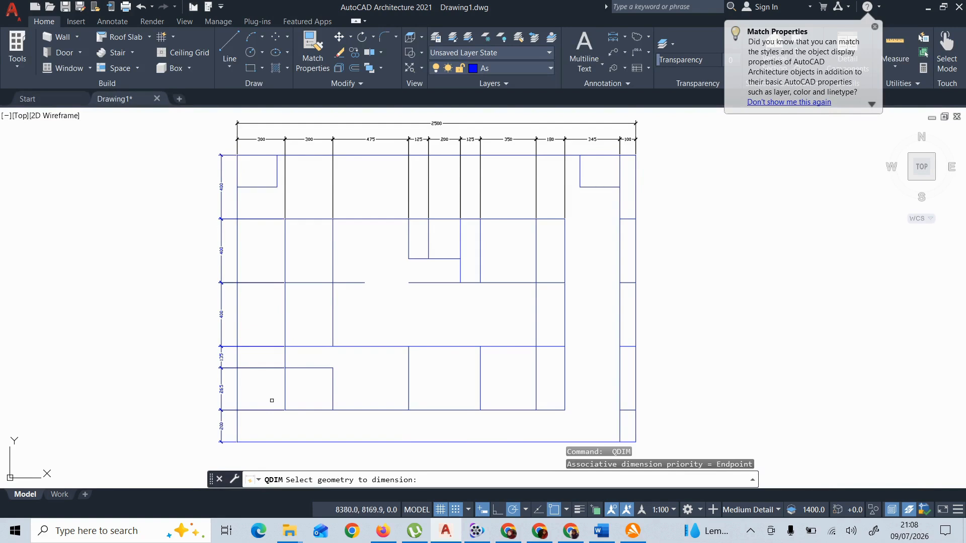
{"action": "left_click", "coordinate": [259, 441]}
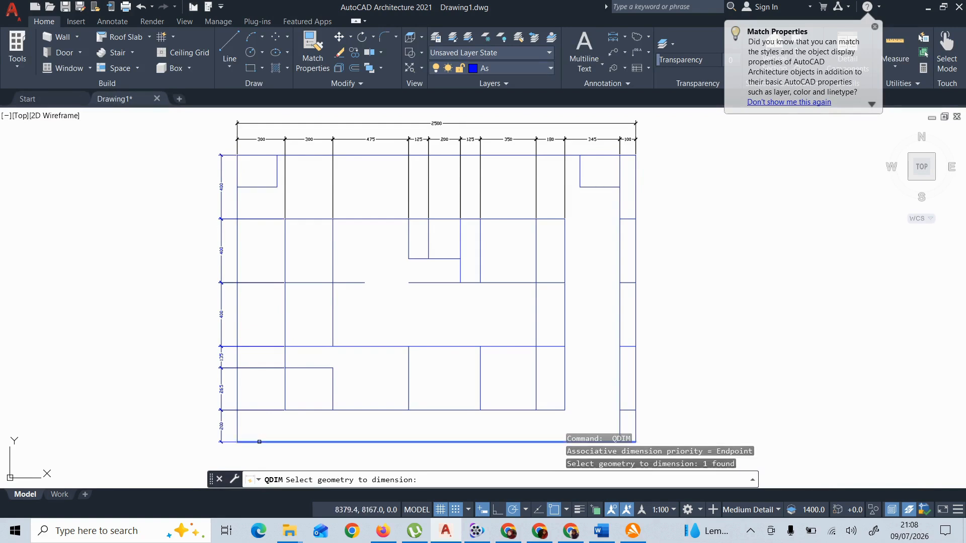
{"action": "left_click", "coordinate": [257, 155]}
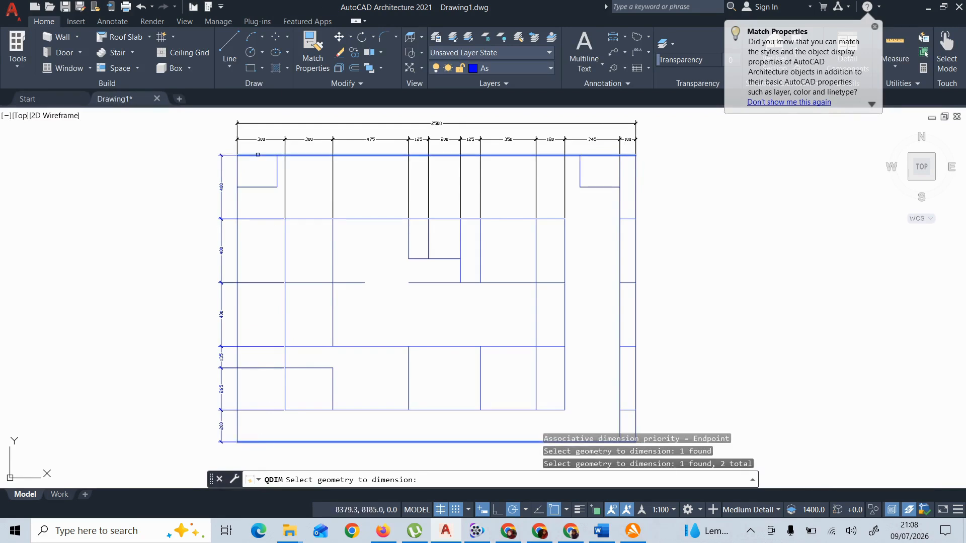
{"action": "key", "text": "Return"}
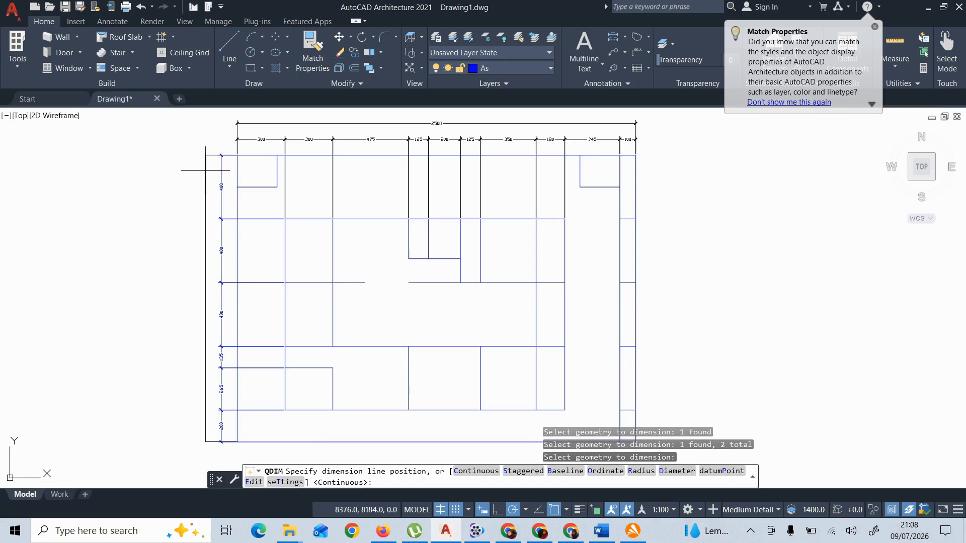
{"action": "left_click", "coordinate": [206, 170]}
{"action": "key", "text": "Escape"}
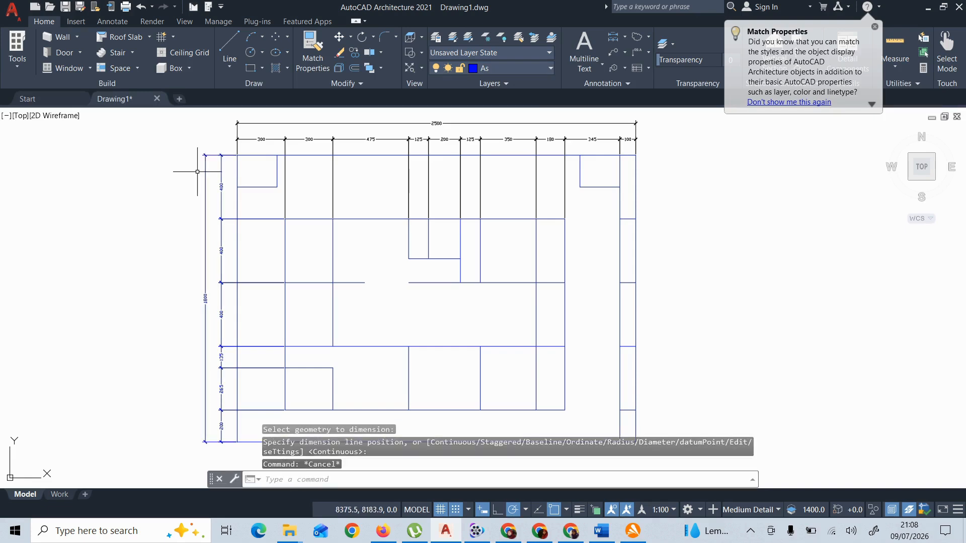
- Match all dimensions on the plan's left side to the properties of a dimension in the upper chain
{"action": "type", "text": "ma"}
{"action": "key", "text": "Return"}
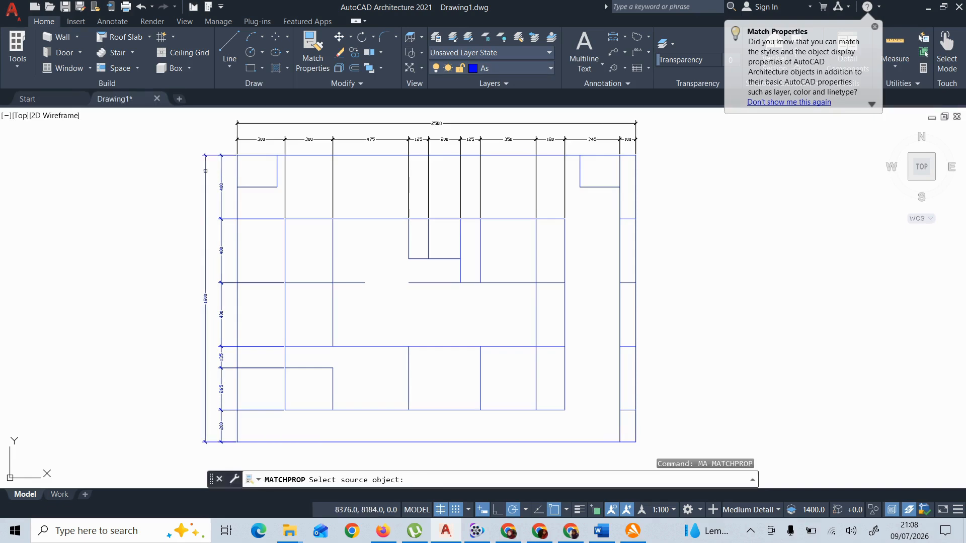
{"action": "left_click", "coordinate": [270, 139]}
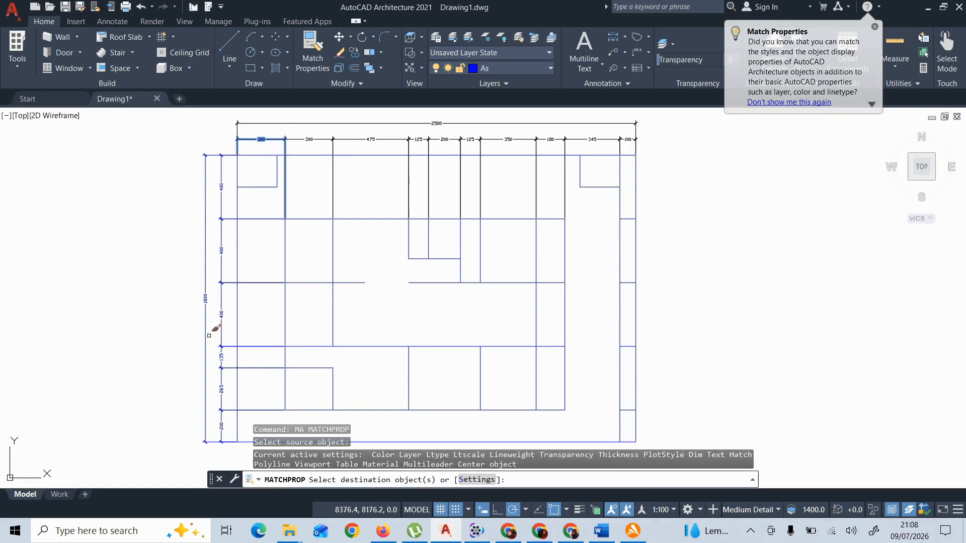
{"action": "left_click", "coordinate": [231, 416]}
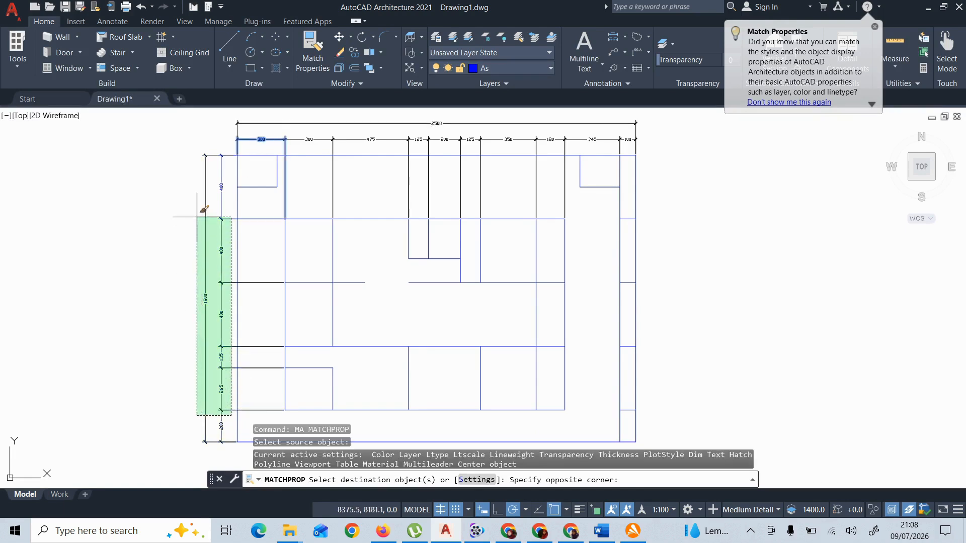
{"action": "left_click", "coordinate": [194, 170]}
{"action": "key", "text": "Escape"}
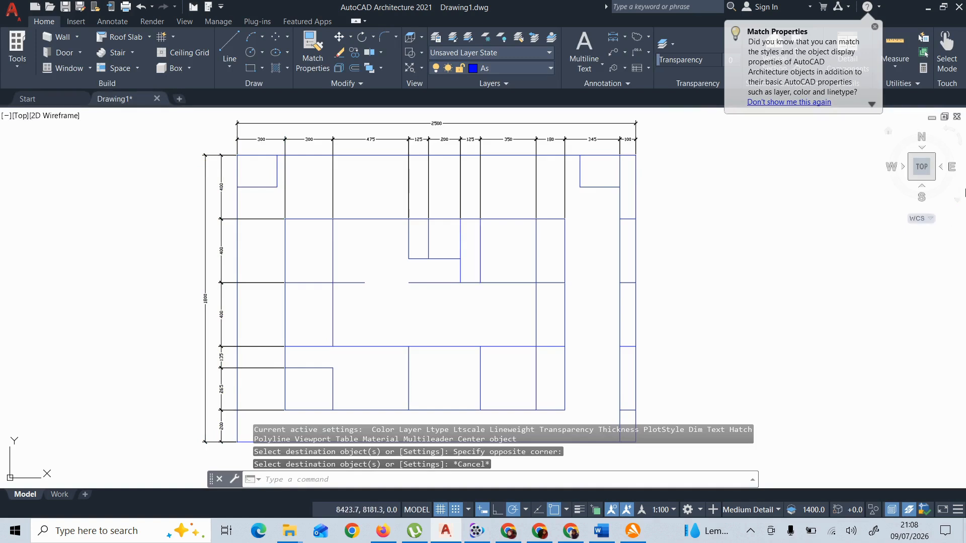
- Create a continuous quick dimension across the horizontal lines in the plan's right part and place it just outside the right boundary
{"action": "type", "text": "qdim"}
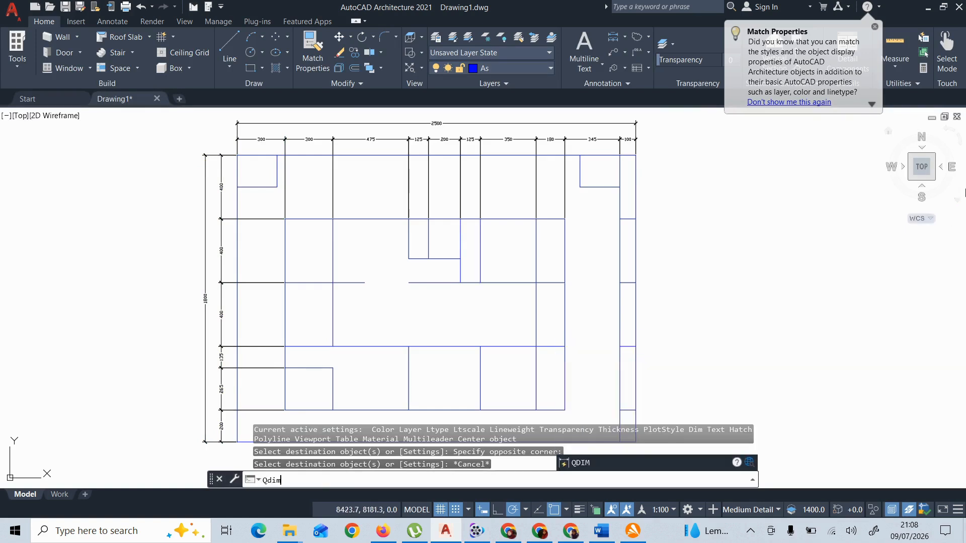
{"action": "key", "text": "Return"}
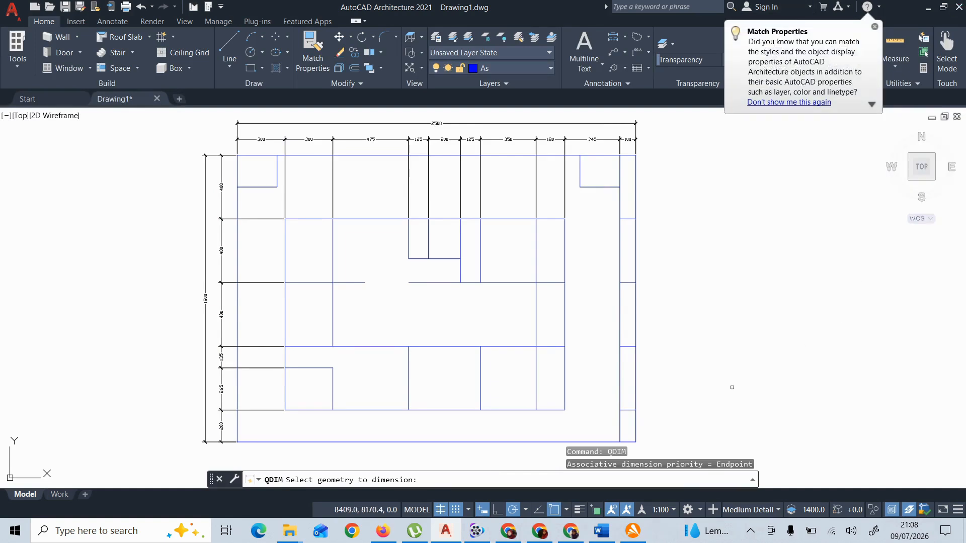
{"action": "left_click", "coordinate": [556, 446]}
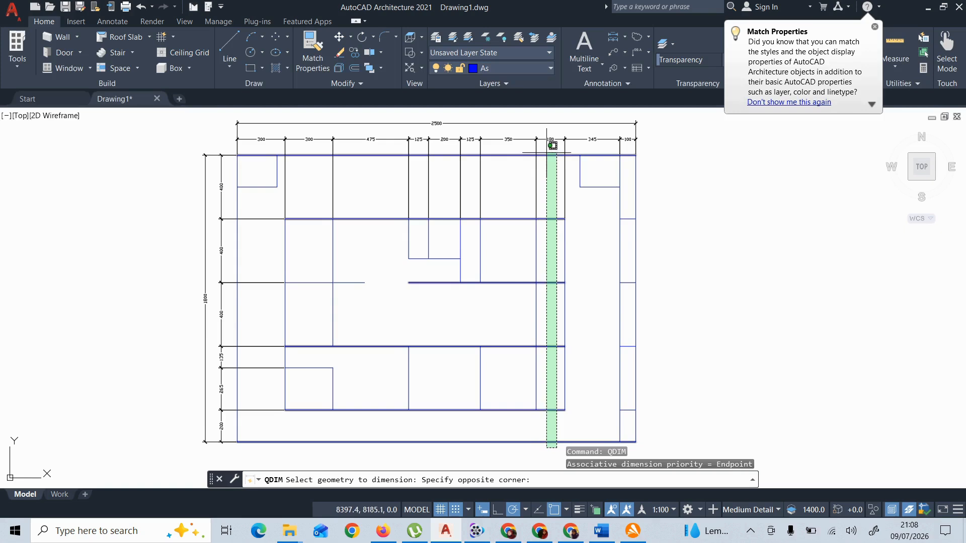
{"action": "left_click", "coordinate": [547, 152]}
{"action": "key", "text": "Return"}
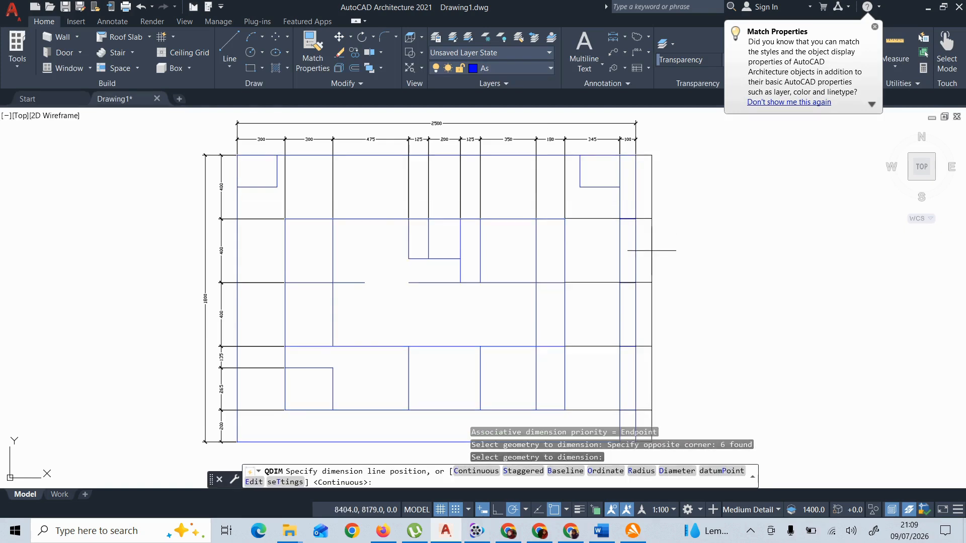
{"action": "left_click", "coordinate": [651, 250]}
- Add an overall quick dimension between the top and bottom boundary lines, placed outside the right dimension chain
{"action": "key", "text": "Return"}
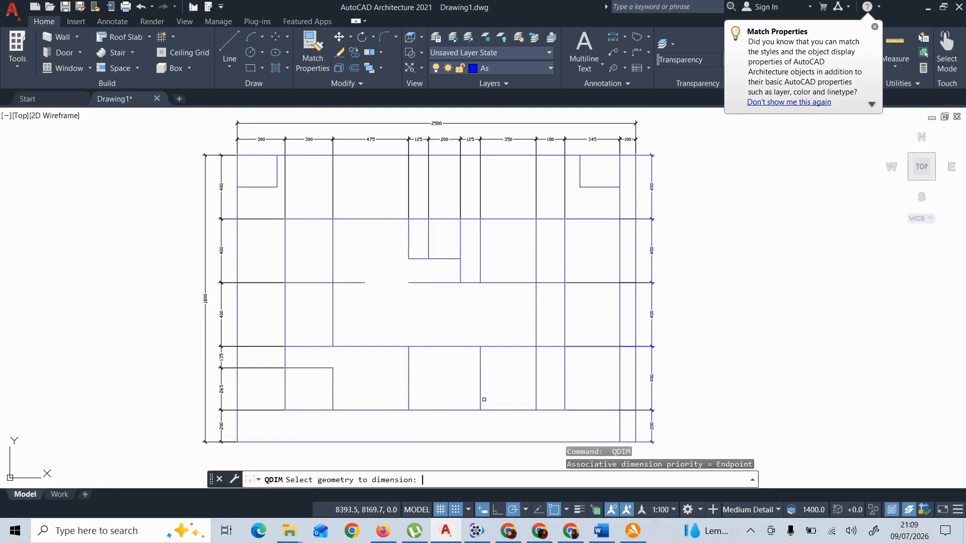
{"action": "left_click", "coordinate": [517, 444]}
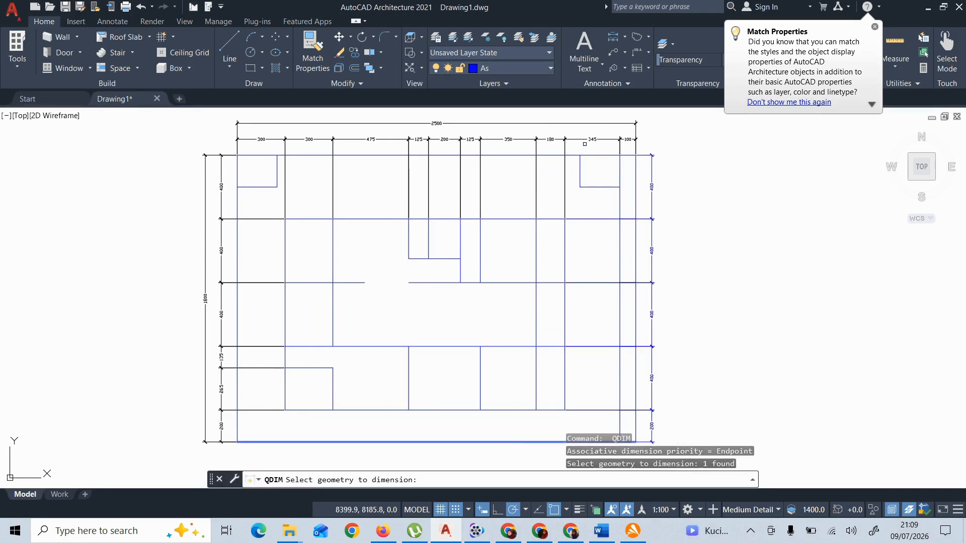
{"action": "left_click", "coordinate": [574, 155]}
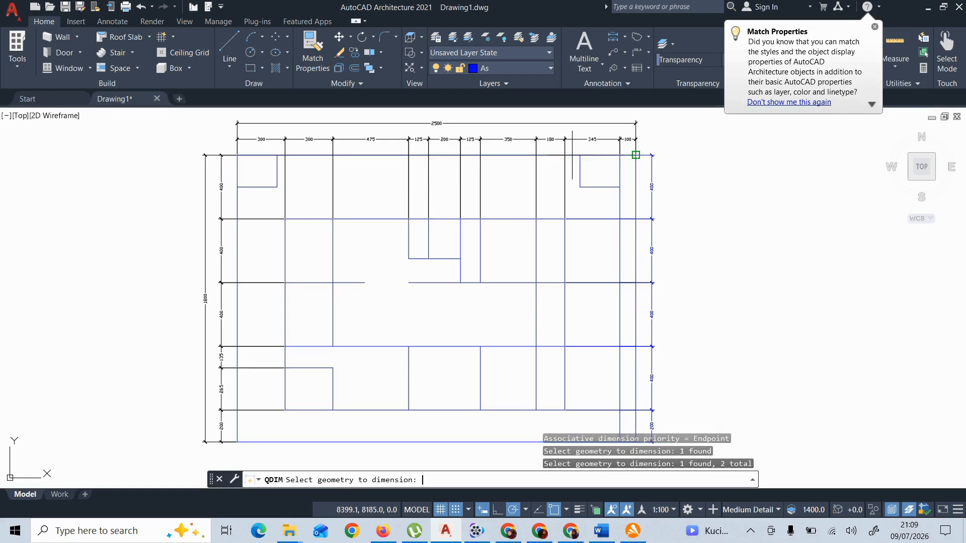
{"action": "key", "text": "Return"}
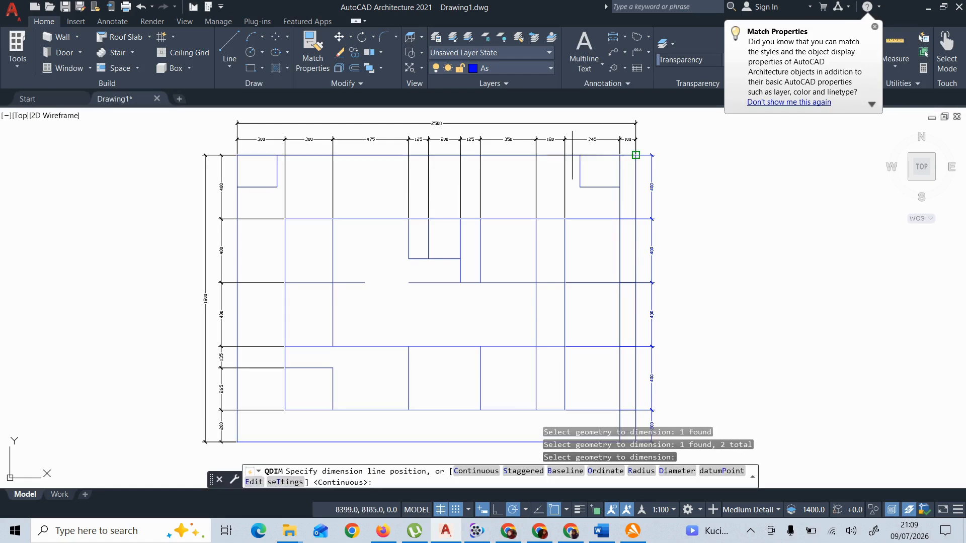
{"action": "left_click", "coordinate": [668, 174]}
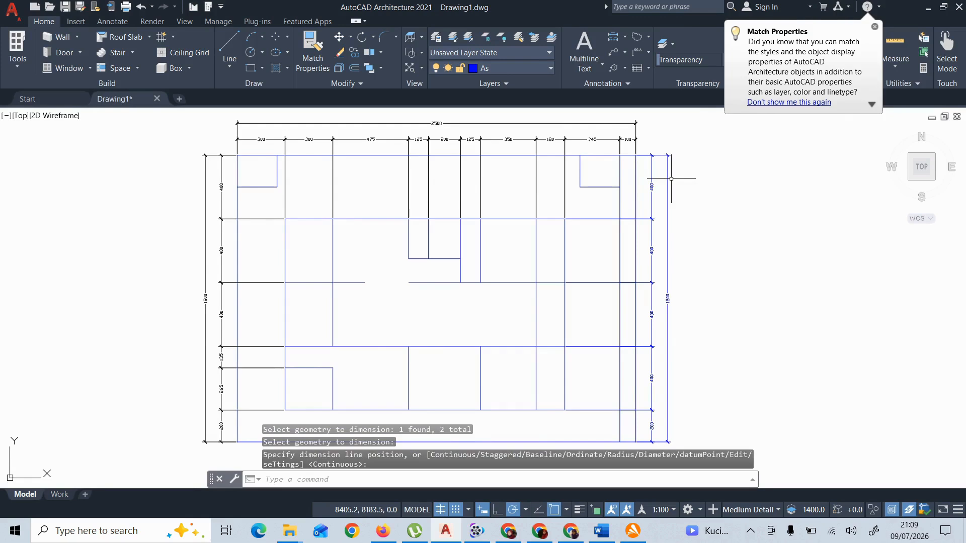
- Match all dimensions on the plan's right side to the properties of the last dimension in the upper chain
{"action": "type", "text": "ma"}
{"action": "key", "text": "Return"}
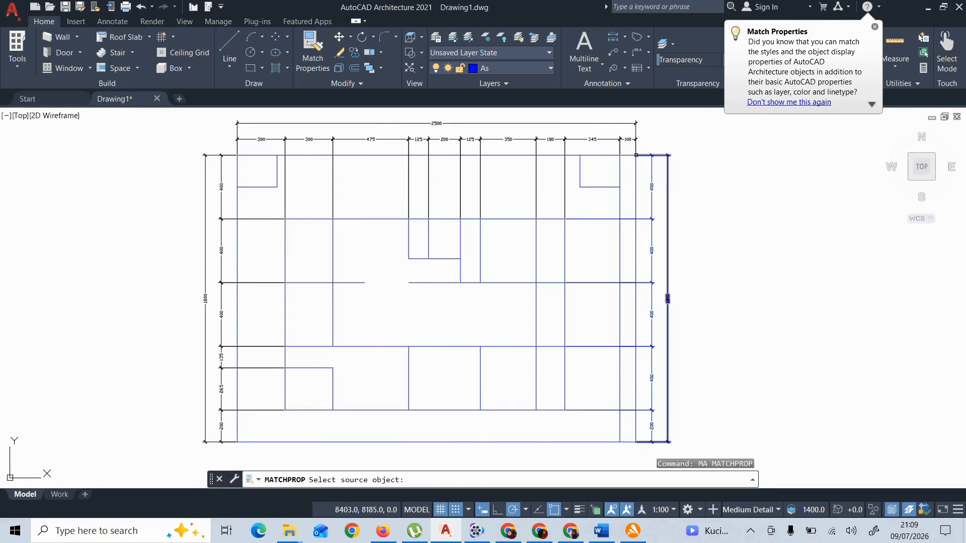
{"action": "left_click", "coordinate": [628, 141]}
{"action": "left_click", "coordinate": [700, 417]}
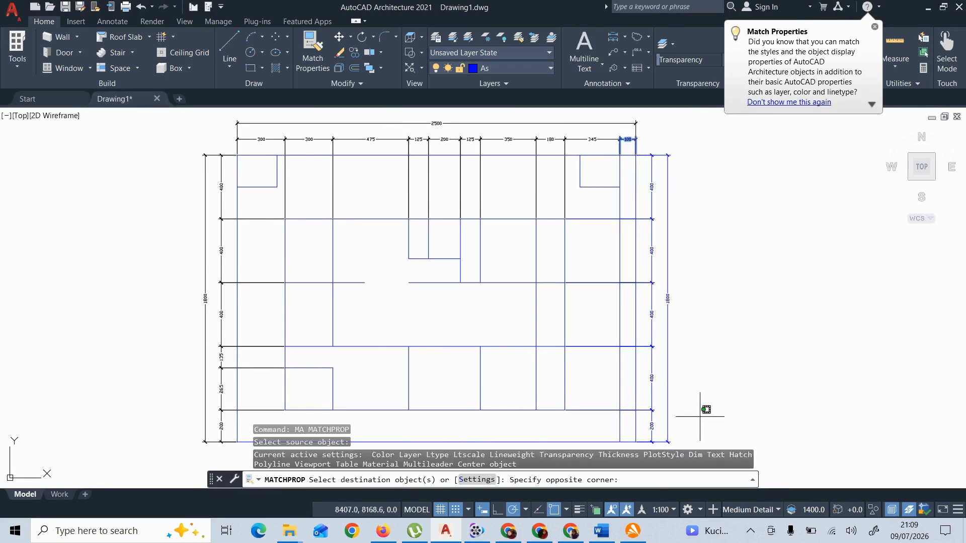
{"action": "left_click", "coordinate": [650, 204]}
{"action": "key", "text": "Return"}
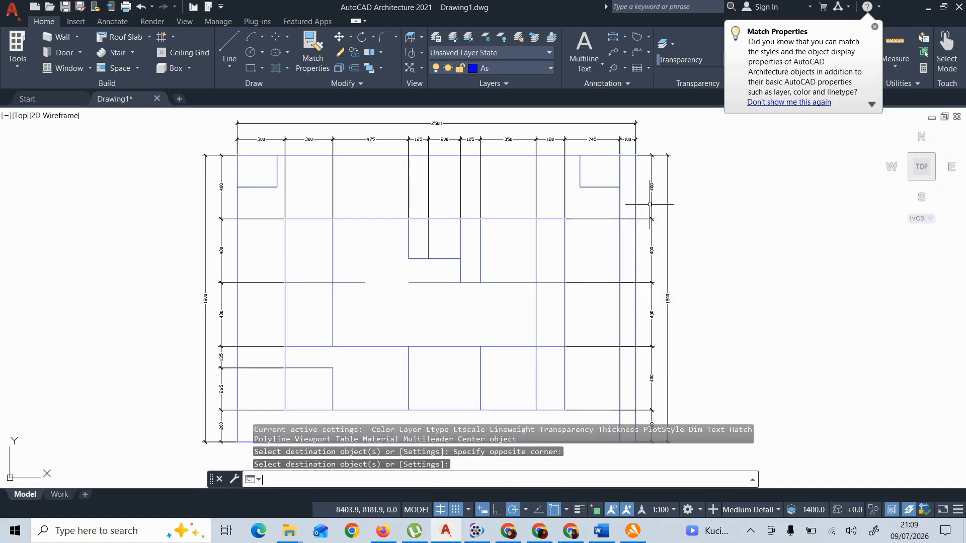
- Create a continuous quick dimension across the vertical lines in the plan's lower part and place it just below the bottom boundary
{"action": "type", "text": "p"}
{"action": "key", "text": "Return"}
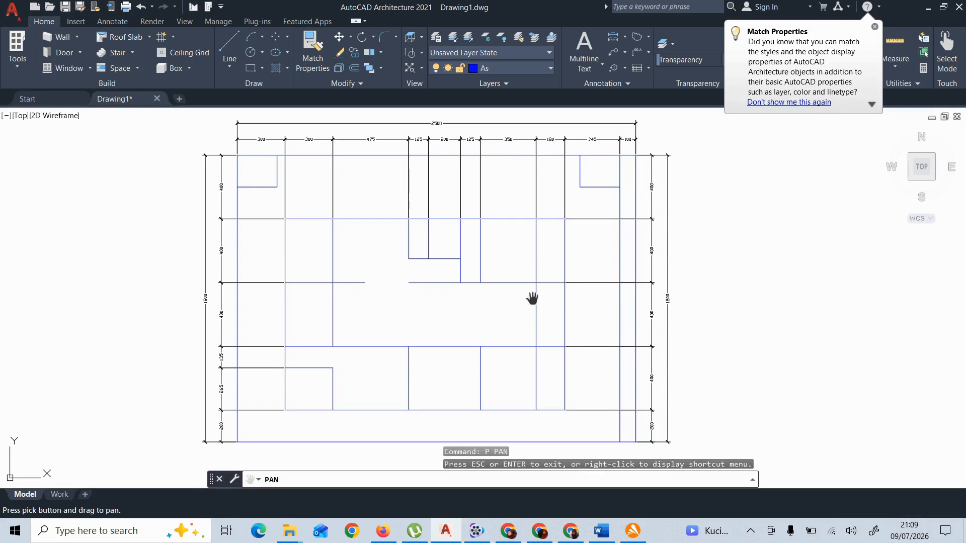
{"action": "left_click_drag", "start_coordinate": [515, 303], "coordinate": [515, 240]}
{"action": "key", "text": "Escape"}
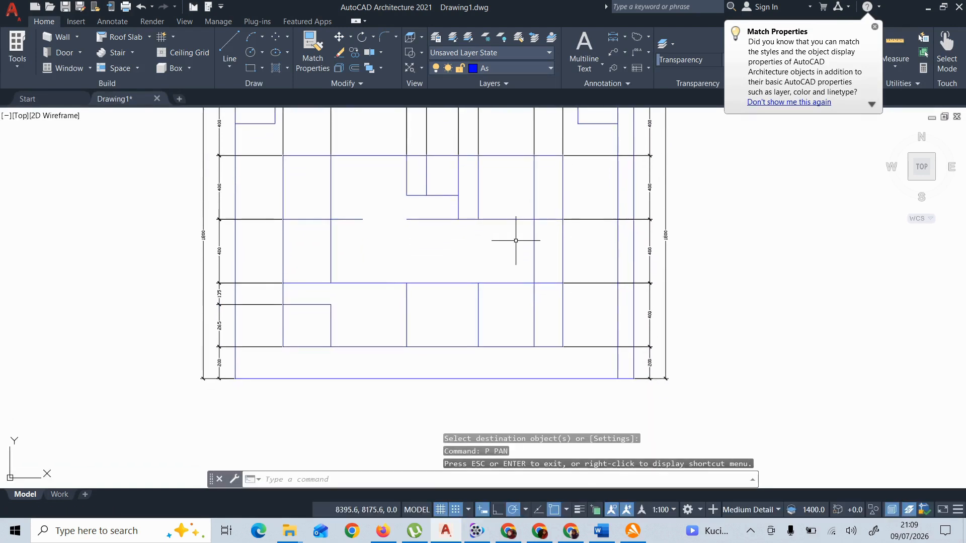
{"action": "type", "text": "c"}
{"action": "type", "text": "dim"}
{"action": "key", "text": "Return"}
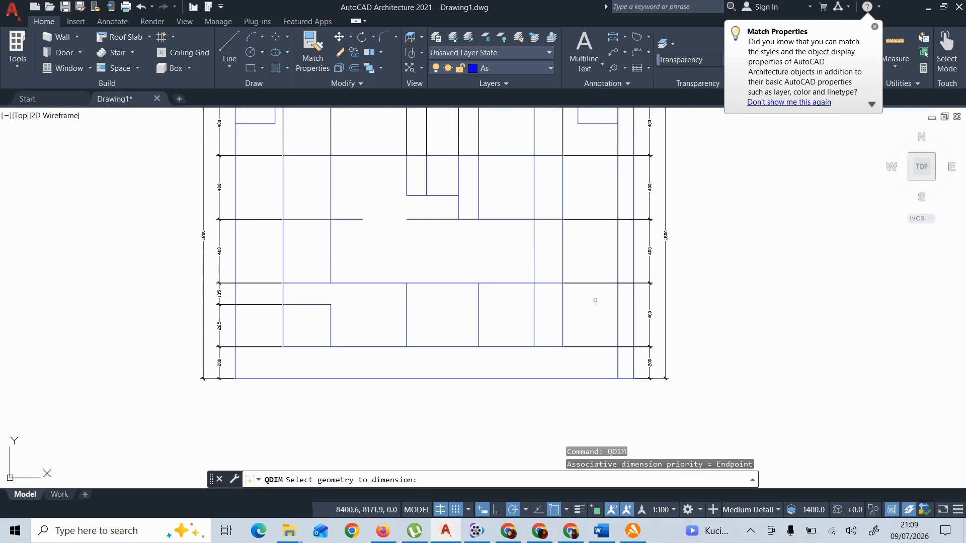
{"action": "left_click", "coordinate": [636, 319]}
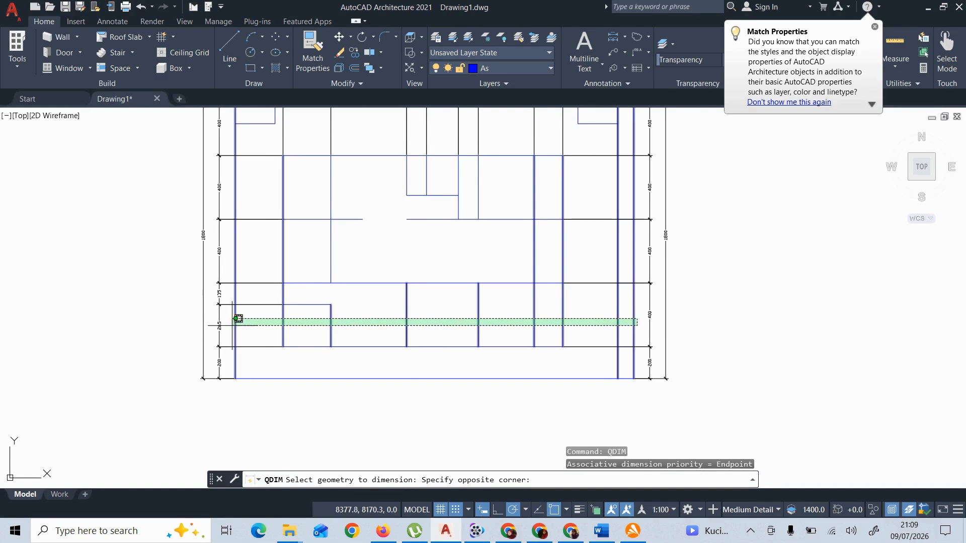
{"action": "left_click", "coordinate": [234, 318]}
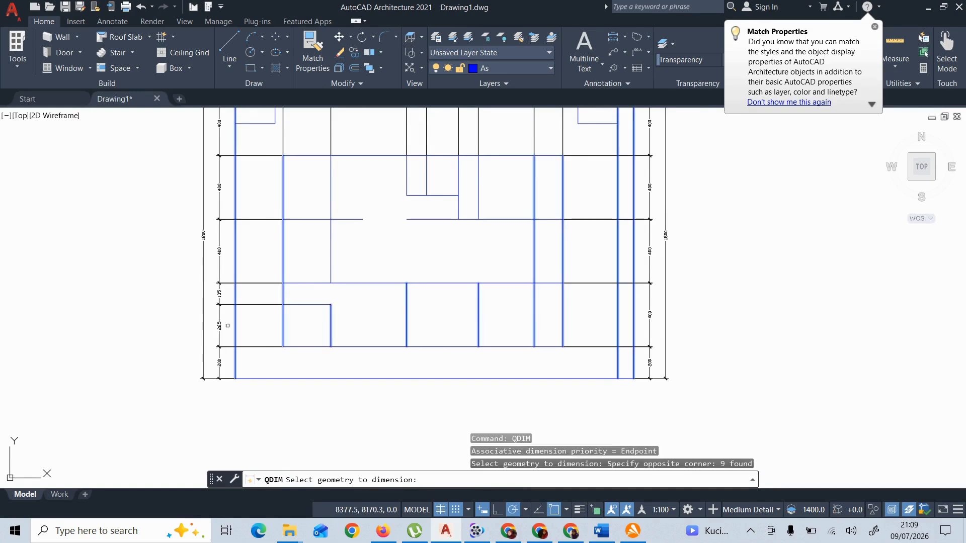
{"action": "key", "text": "Return"}
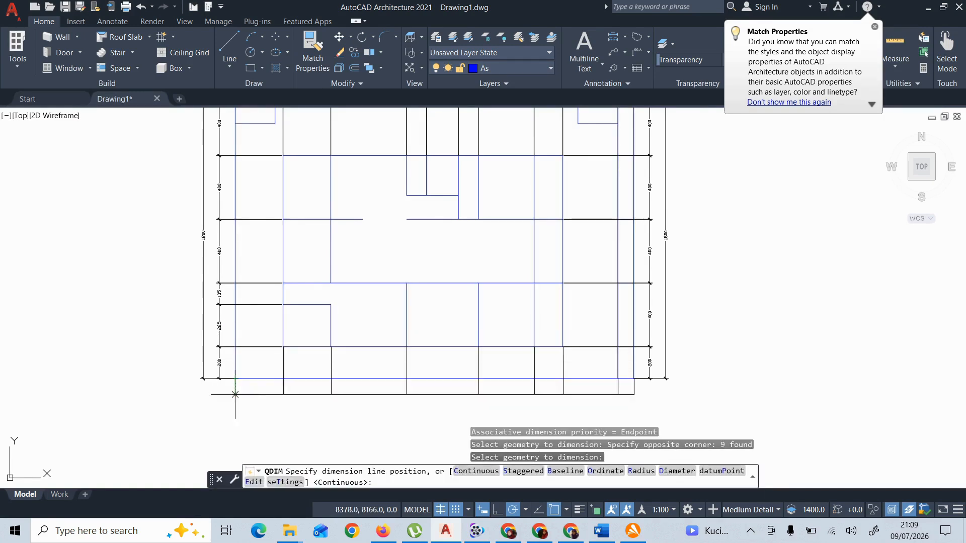
{"action": "left_click", "coordinate": [228, 393]}
- Add an overall quick dimension between the plan's left and right boundary lines, placed below the bottom dimension chain
{"action": "key", "text": "Return"}
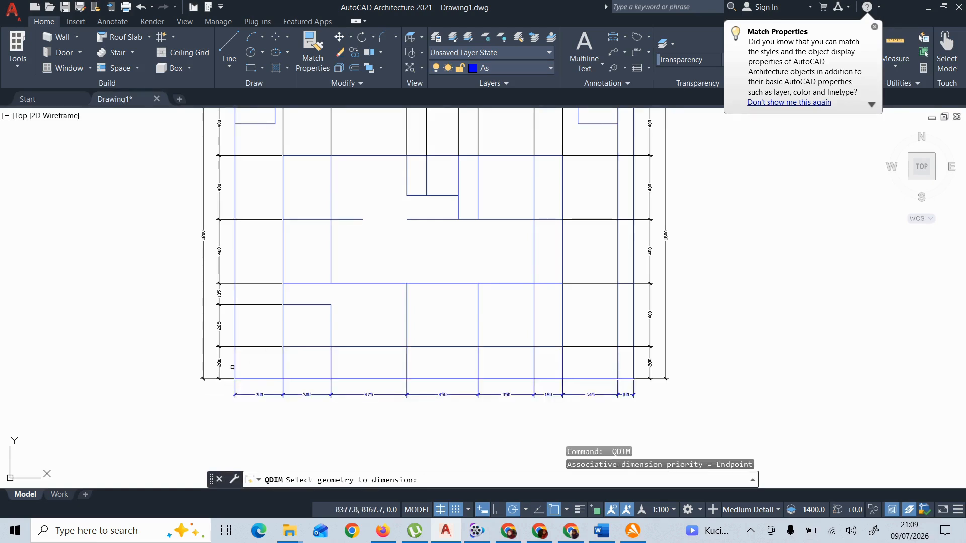
{"action": "left_click", "coordinate": [235, 367]}
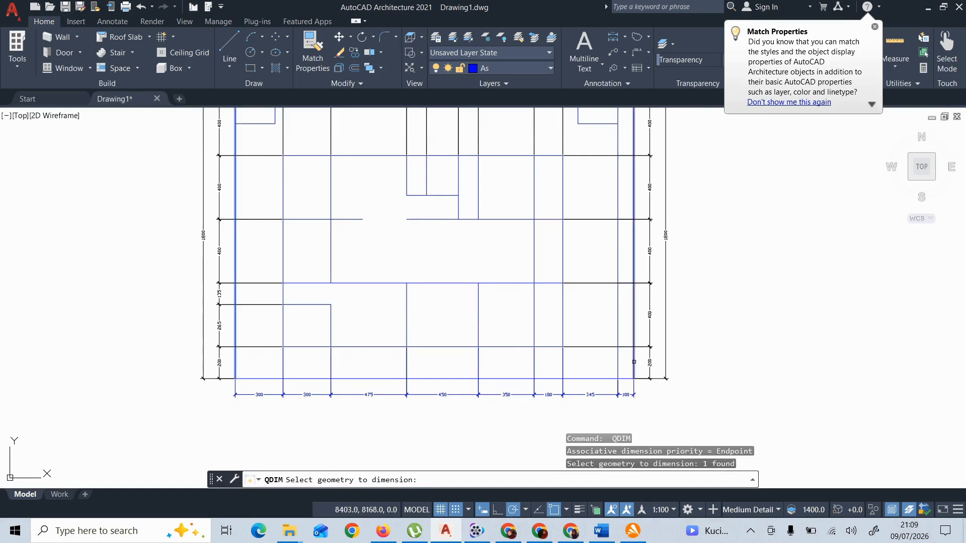
{"action": "left_click", "coordinate": [634, 362]}
{"action": "key", "text": "Return"}
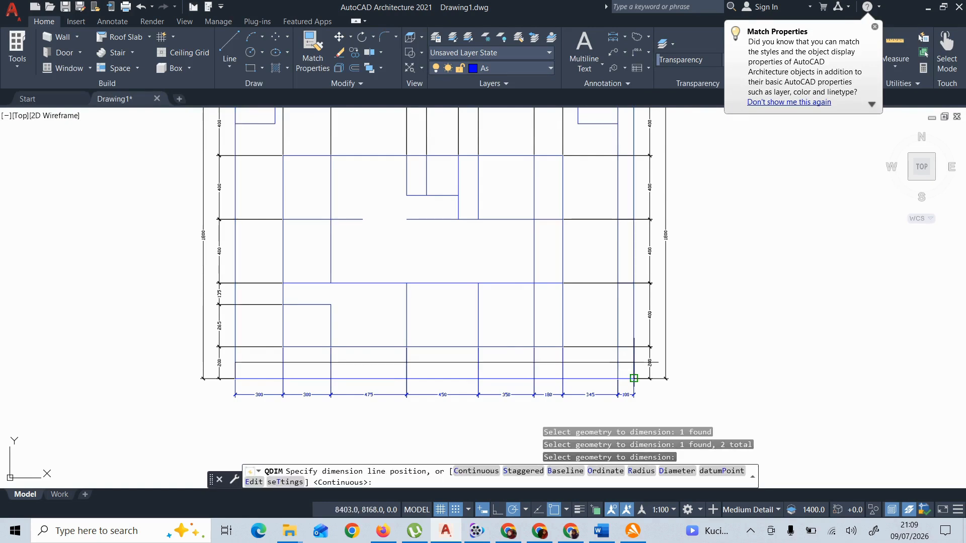
{"action": "left_click", "coordinate": [618, 410]}
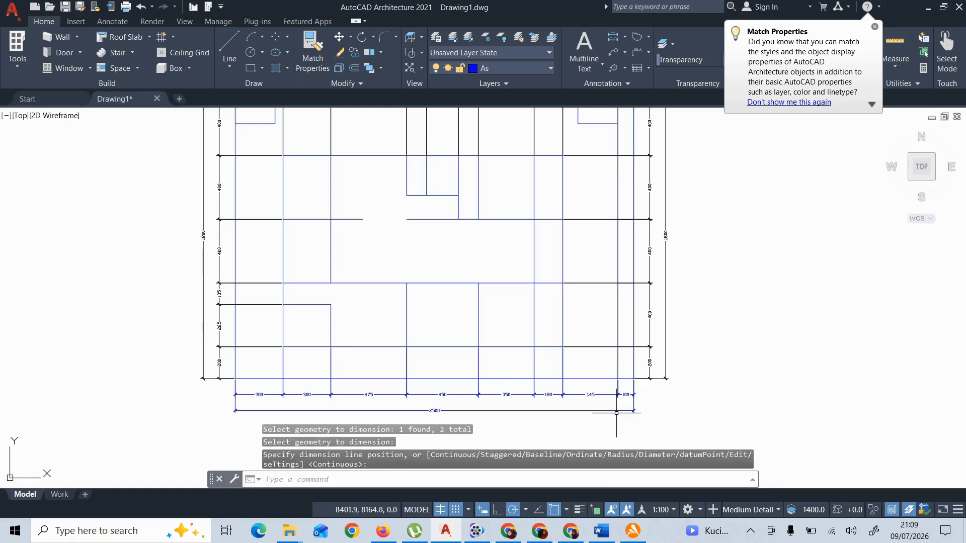
{"action": "key", "text": "Escape"}
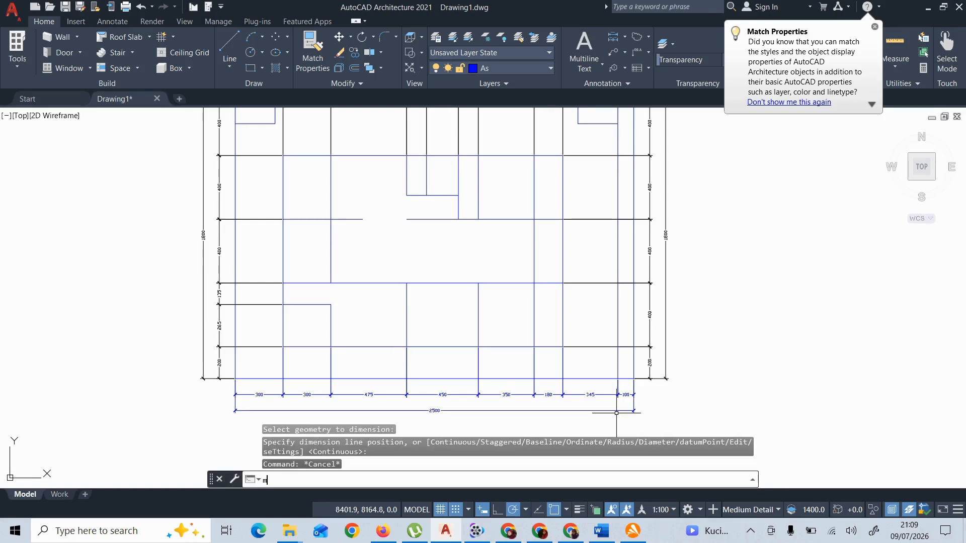
{"action": "type", "text": "m"}
{"action": "key", "text": "Return"}
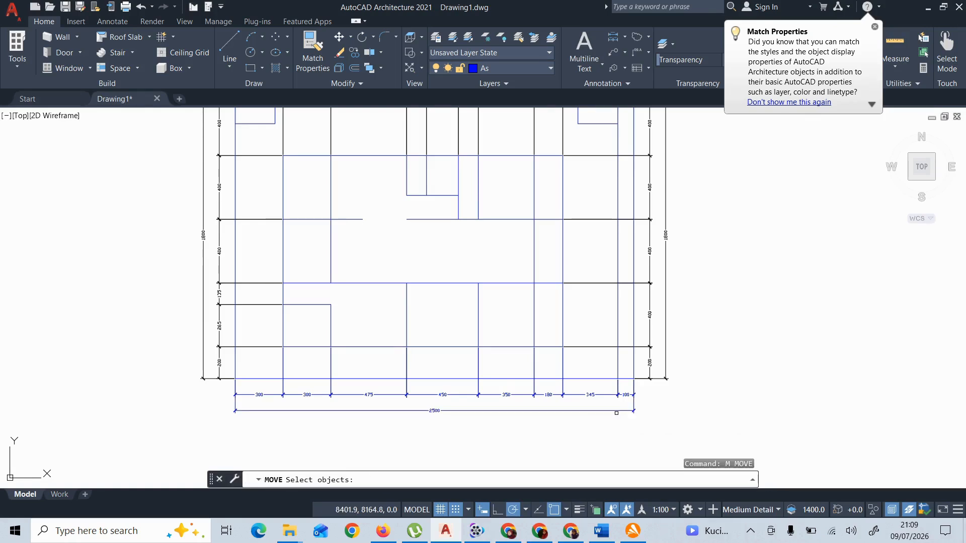
{"action": "key", "text": "Escape"}
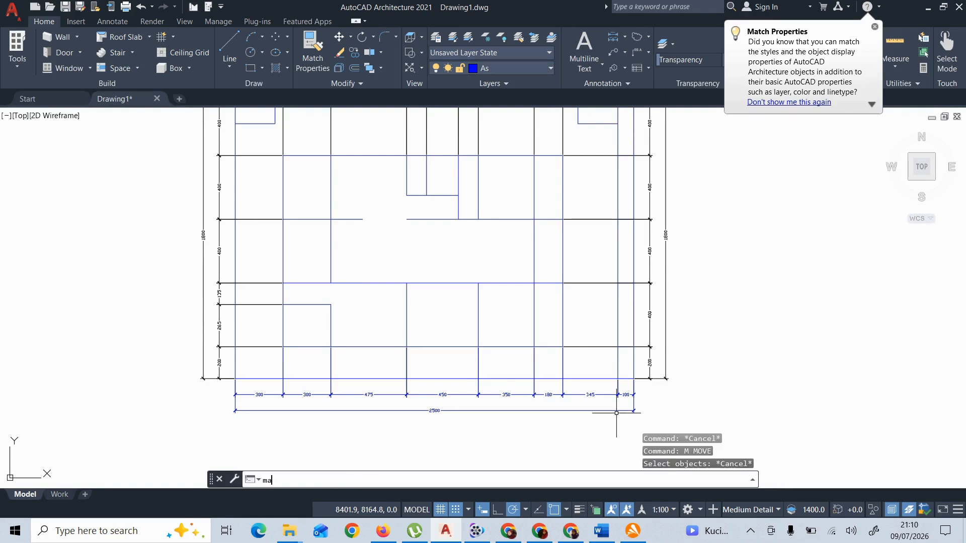
- Match all dimensions below the plan to the properties of the lowest 400 dimension in the plan's right chain
{"action": "type", "text": "ma"}
{"action": "key", "text": "Return"}
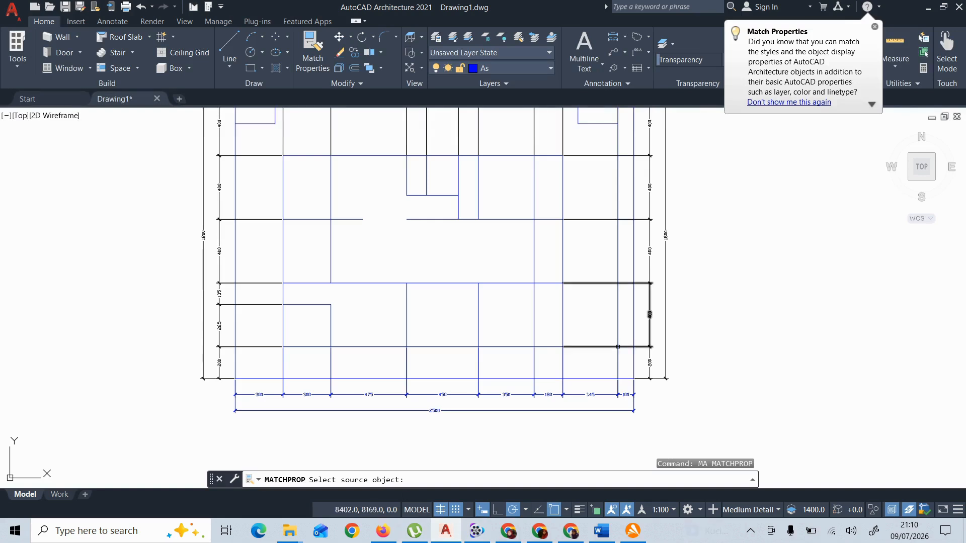
{"action": "left_click", "coordinate": [604, 347]}
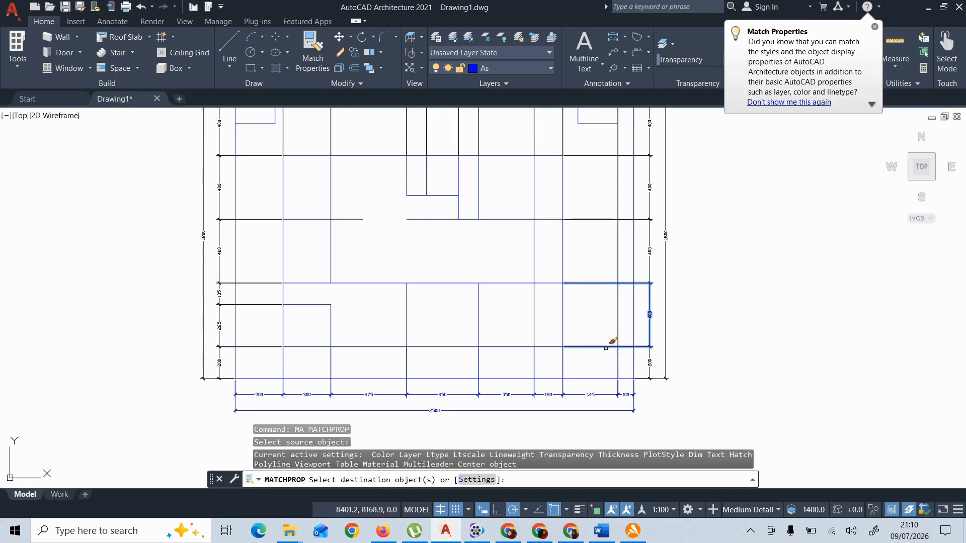
{"action": "left_click", "coordinate": [641, 414]}
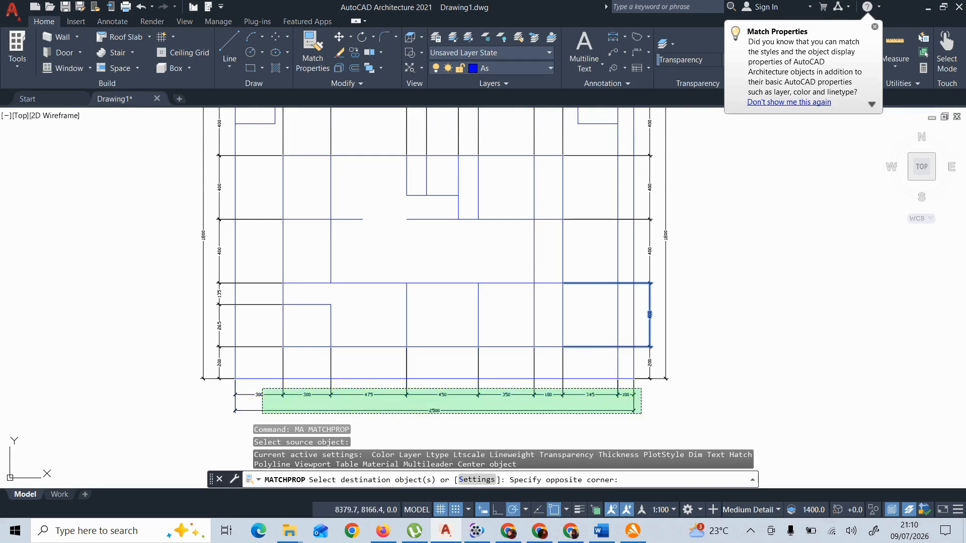
{"action": "left_click", "coordinate": [262, 391]}
{"action": "key", "text": "Return"}
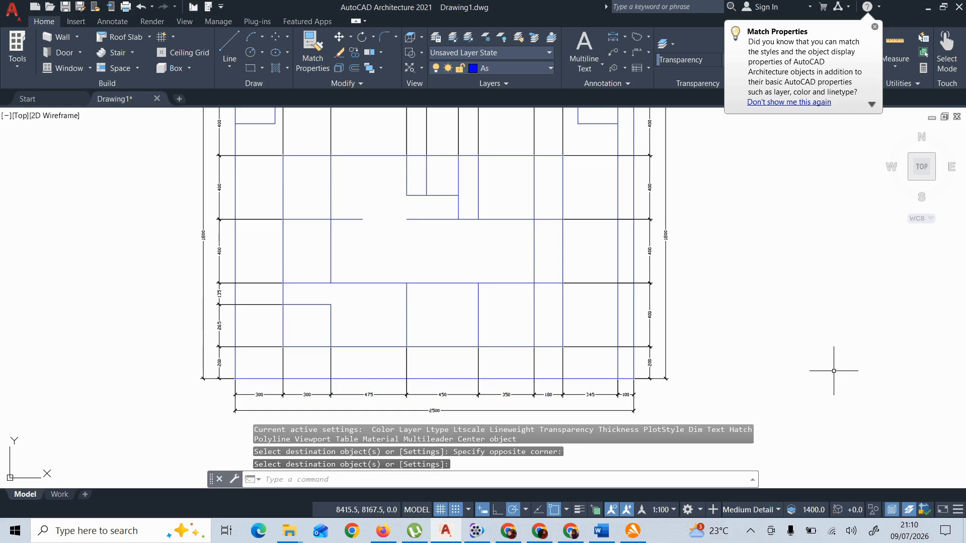
- Examine the dimensions below the plan, check them against the reference PDF in Firefox, and return to the AutoCAD drawing
{"action": "scroll", "coordinate": [585, 419], "scroll_direction": "up", "scroll_amount": 2}
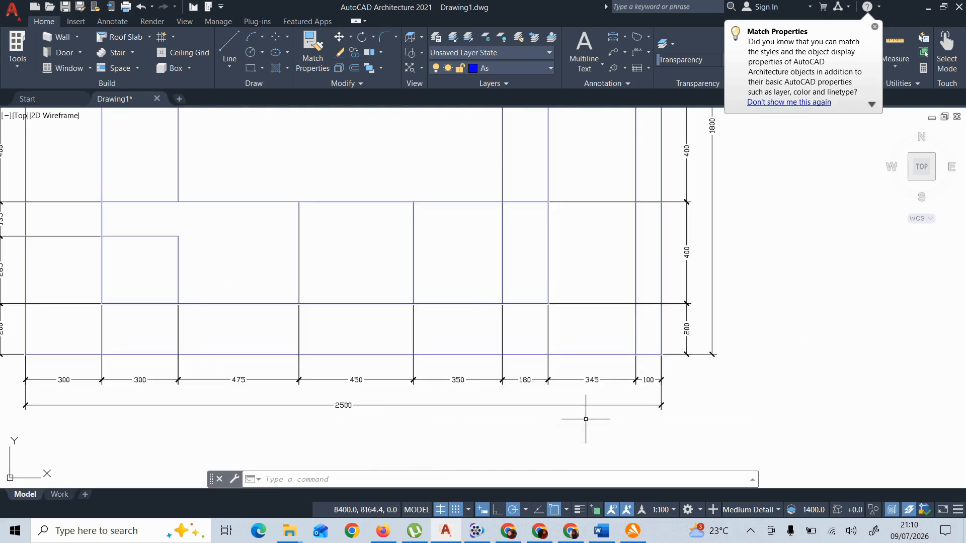
{"action": "type", "text": "p"}
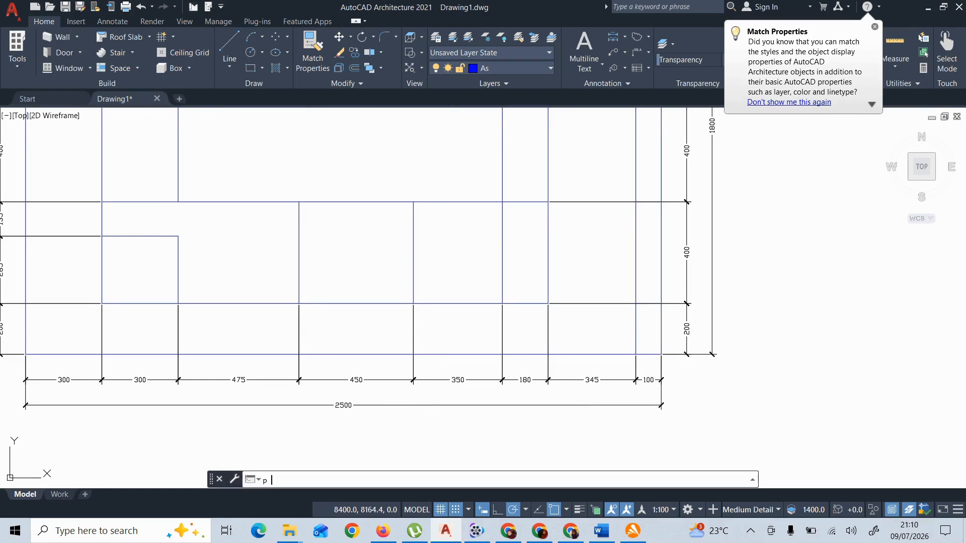
{"action": "key", "text": "Return"}
{"action": "left_click_drag", "start_coordinate": [473, 424], "coordinate": [543, 410]}
{"action": "left_click", "coordinate": [383, 536]}
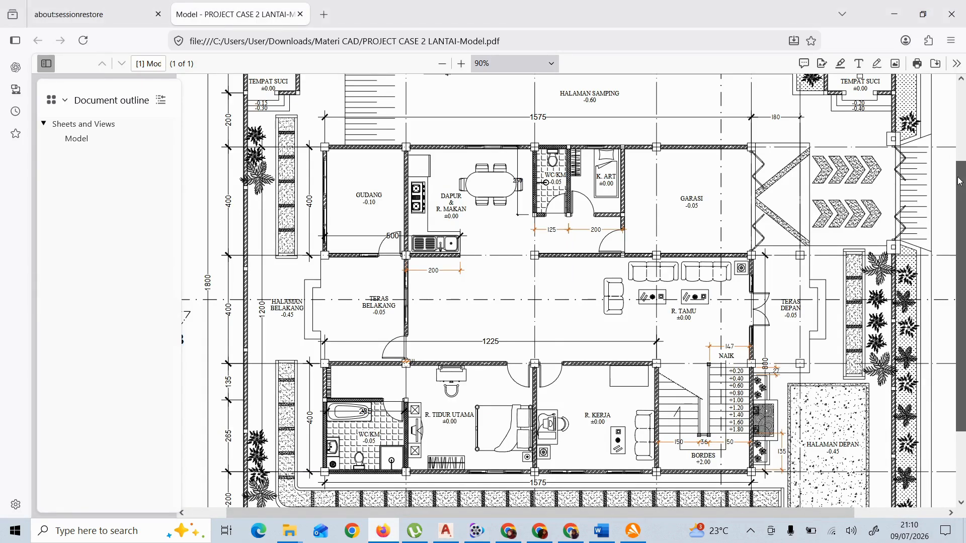
{"action": "mouse_move", "coordinate": [960, 181]}
{"action": "left_mouse_down"}
{"action": "mouse_move", "coordinate": [950, 108]}
{"action": "mouse_move", "coordinate": [951, 168]}
{"action": "left_mouse_up"}
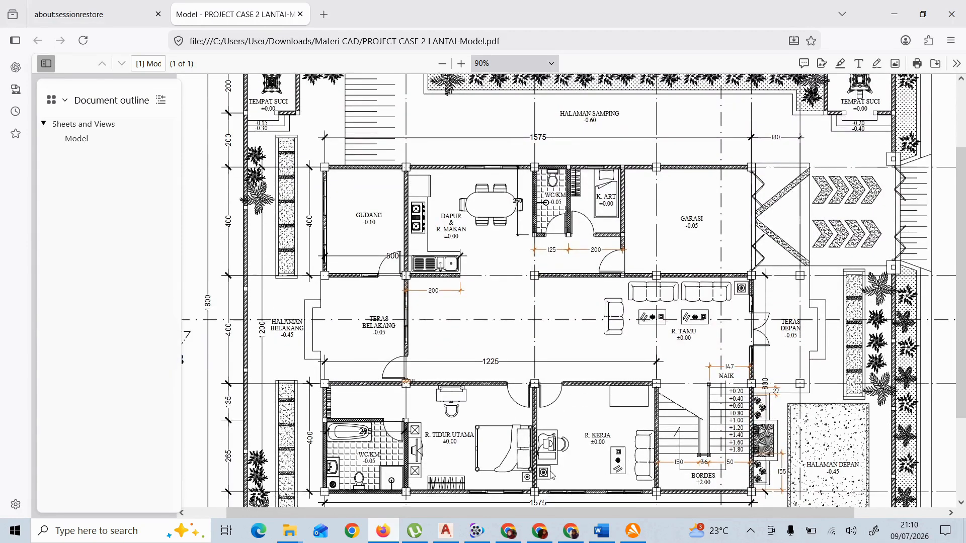
{"action": "left_click", "coordinate": [446, 531]}
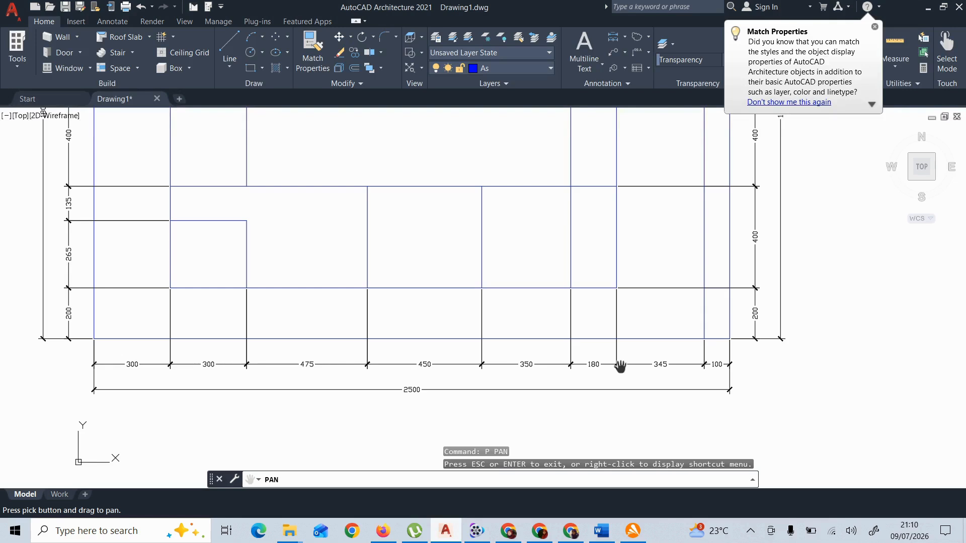
{"action": "key", "text": "Escape"}
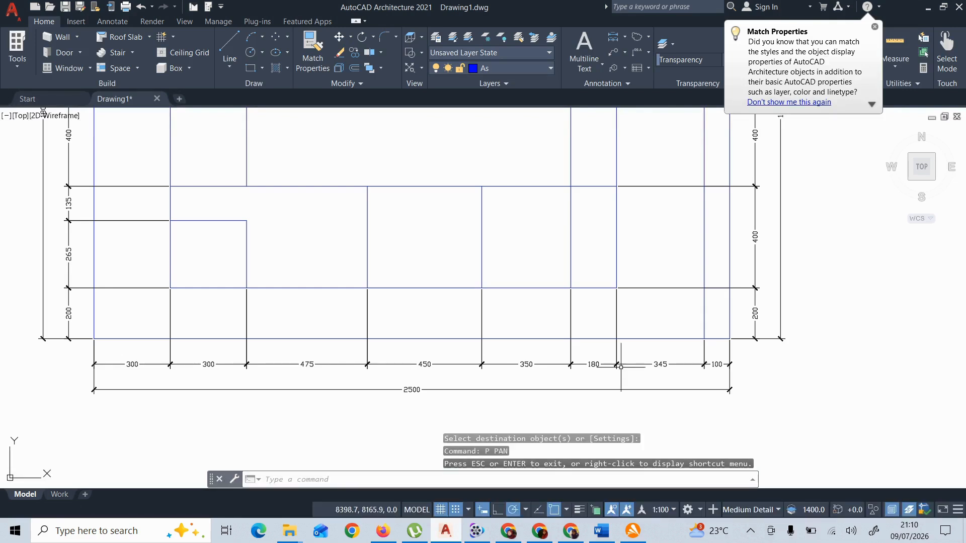